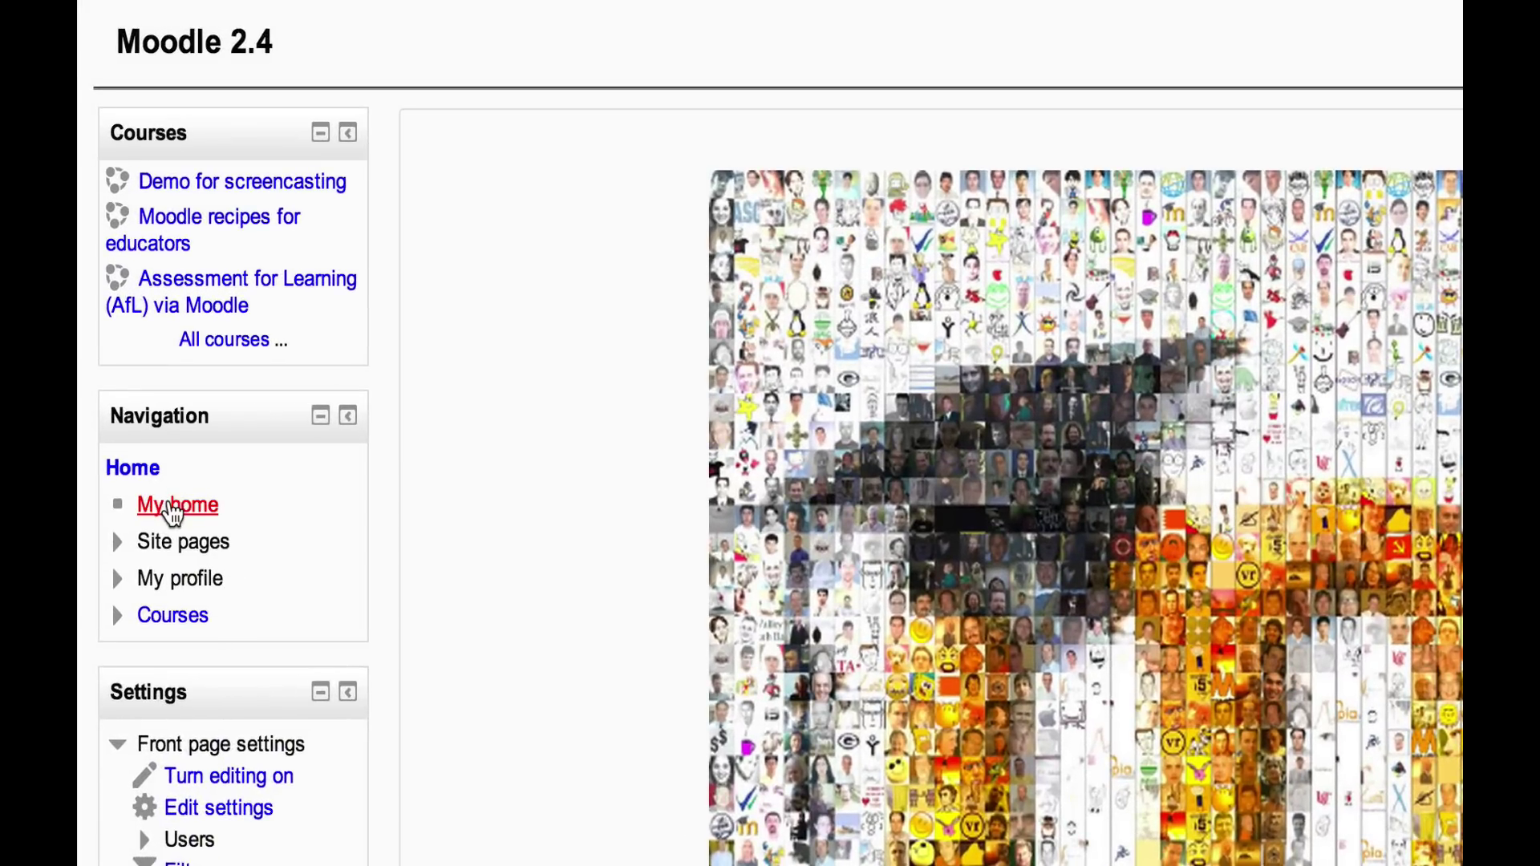
# Visit My home, then open My private files from the My profile links and return to the front page
pyautogui.click(172, 509)
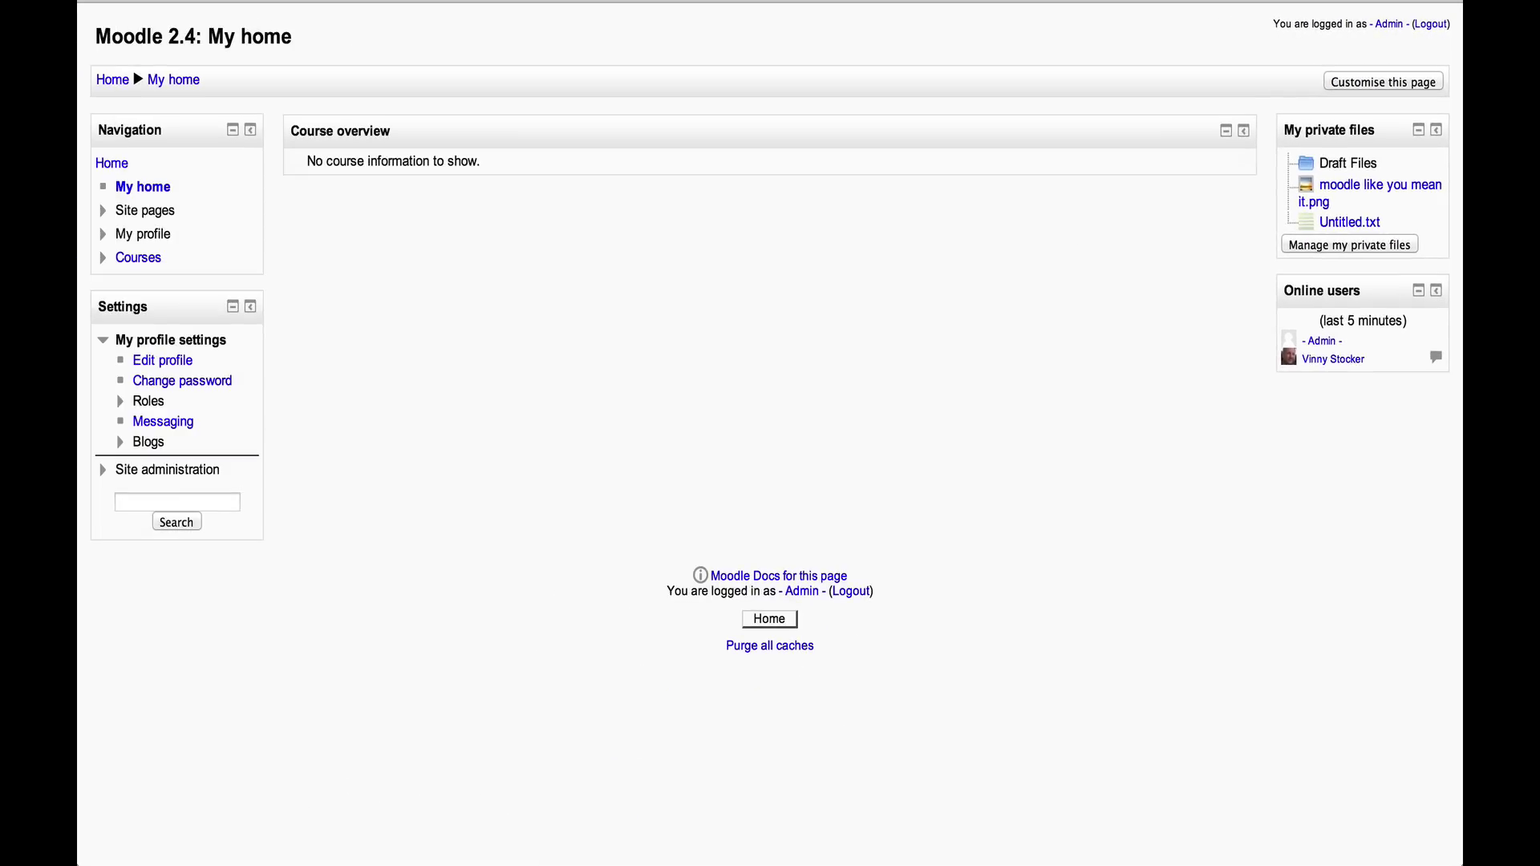
pyautogui.click(111, 162)
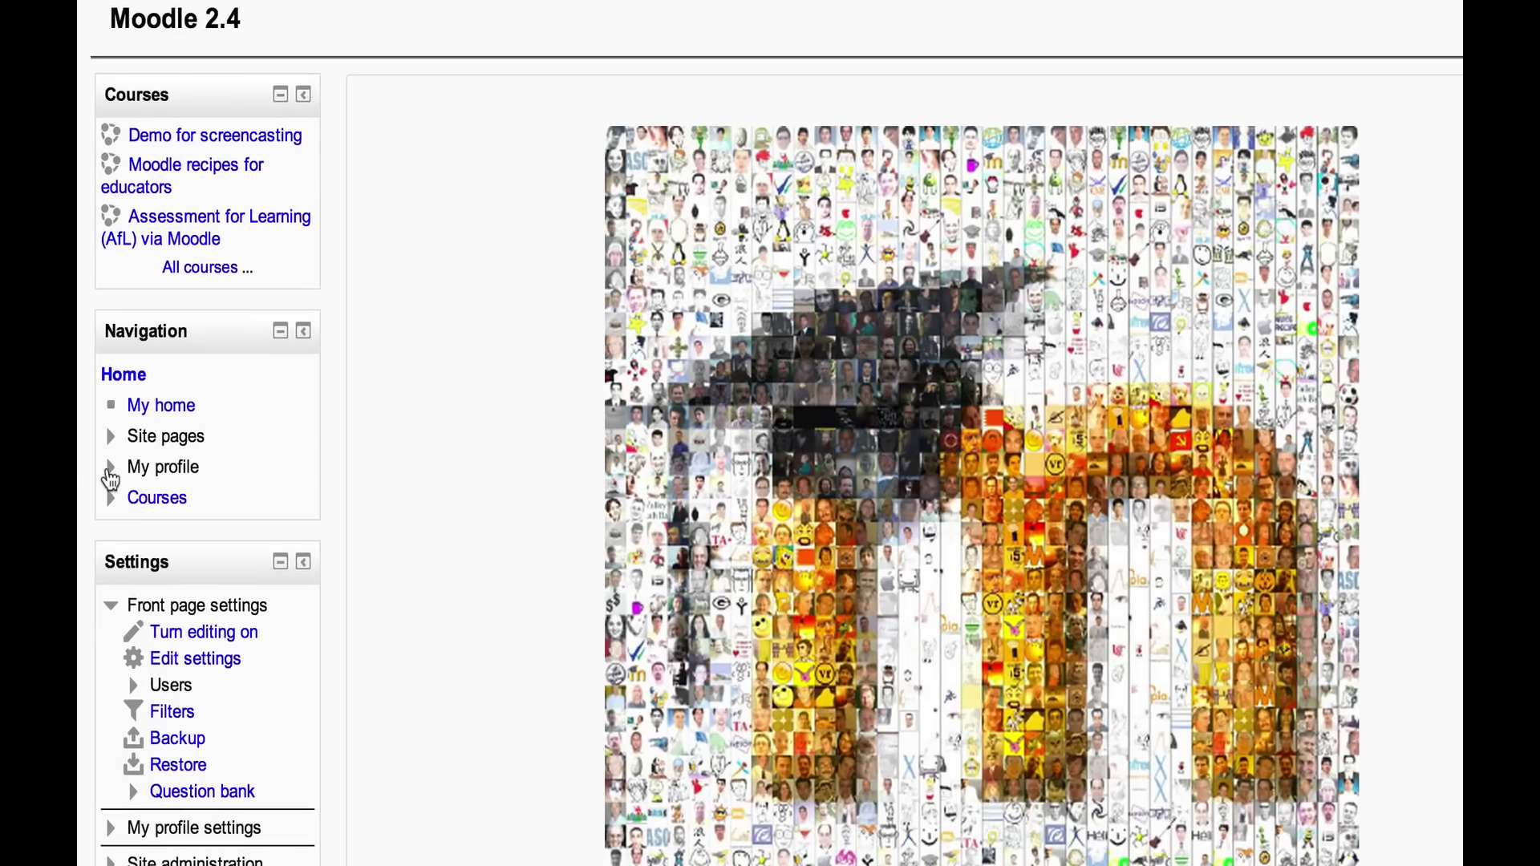
pyautogui.click(110, 468)
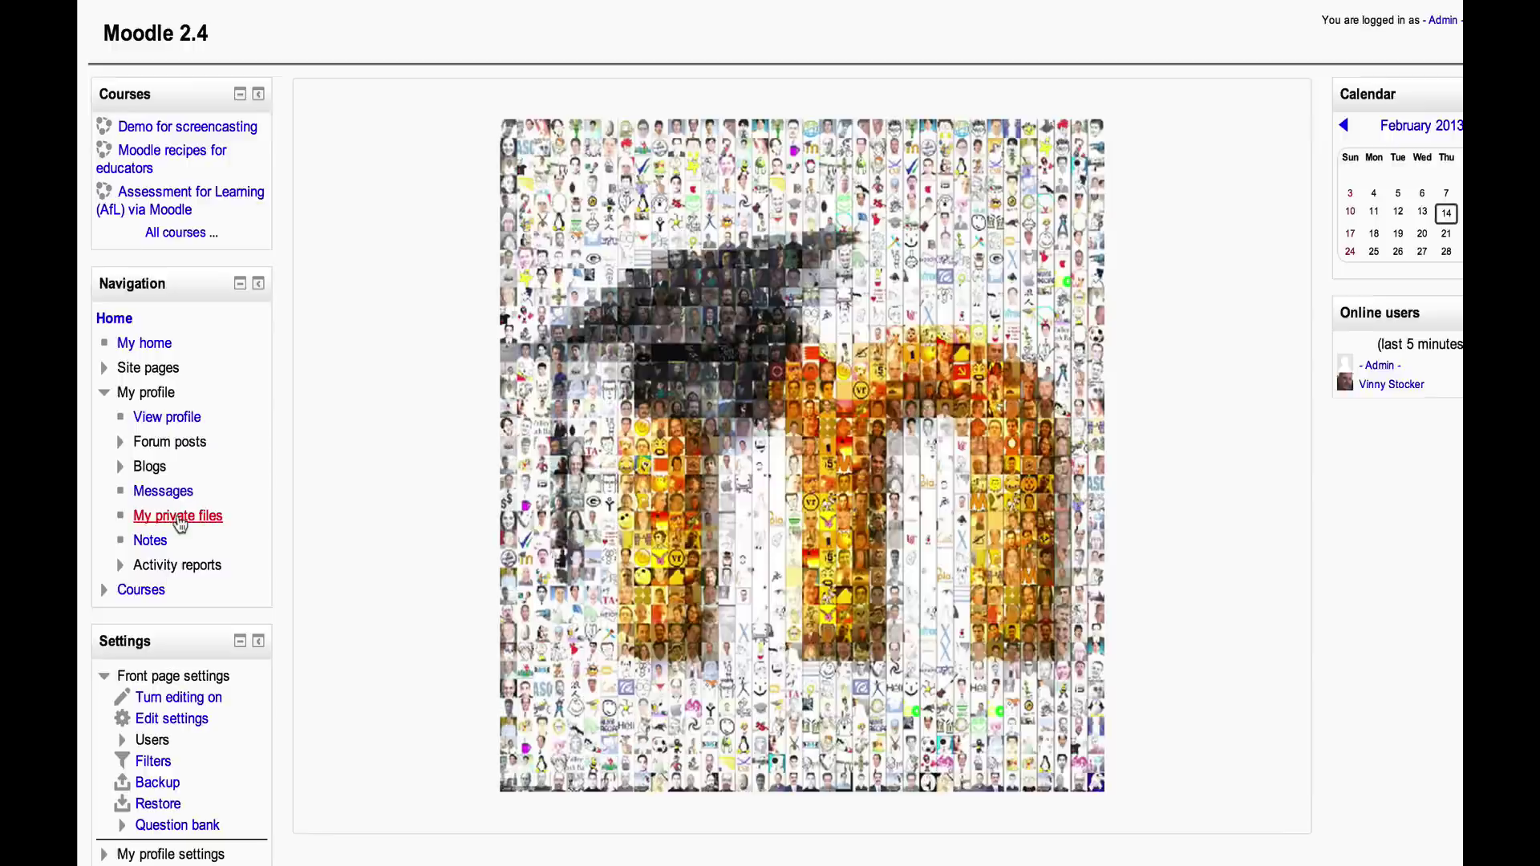
pyautogui.click(206, 626)
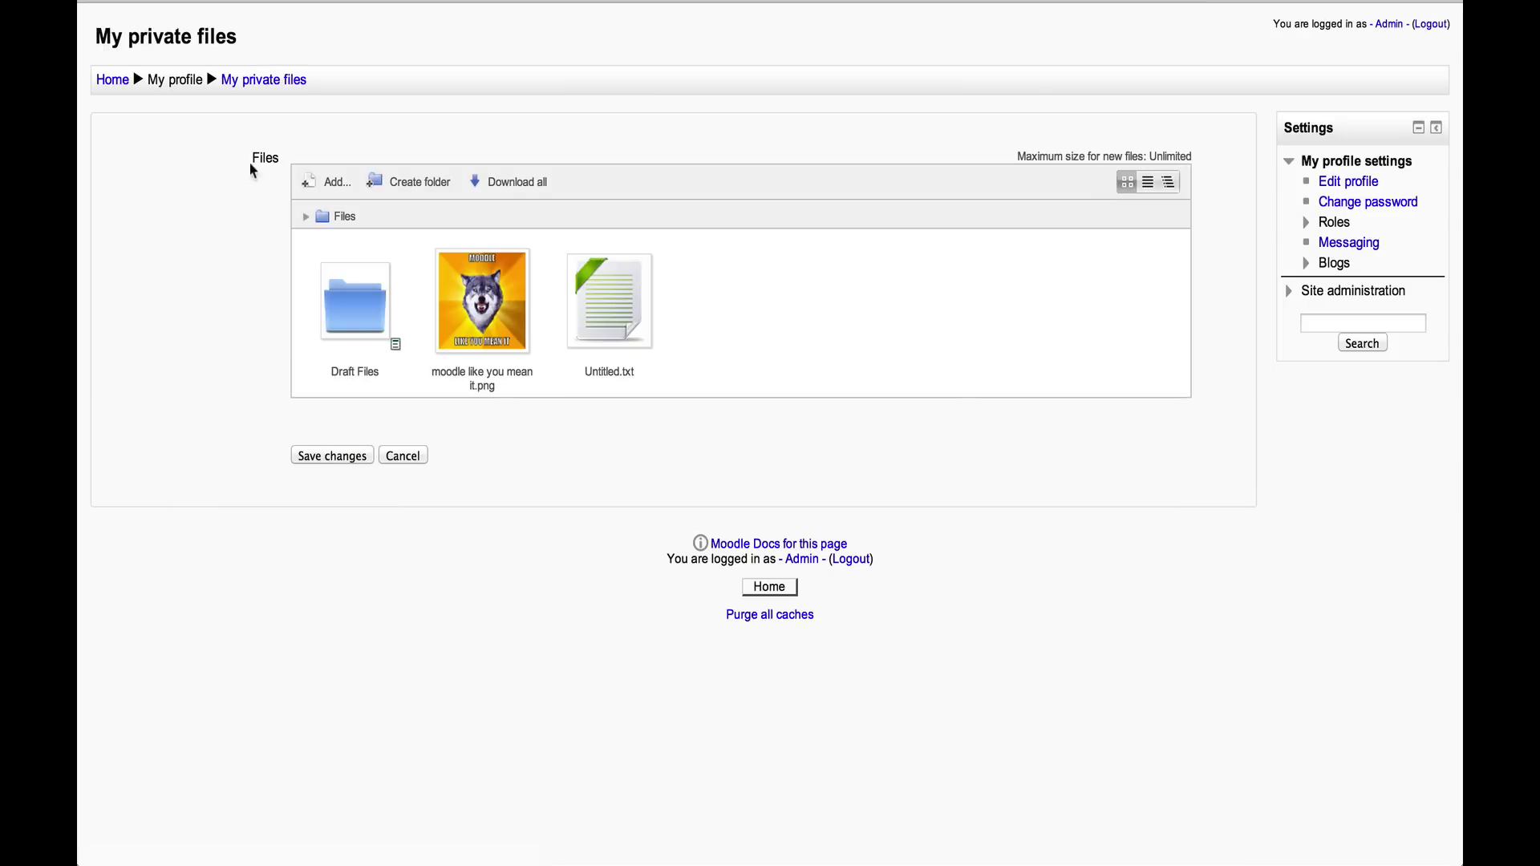
pyautogui.click(112, 81)
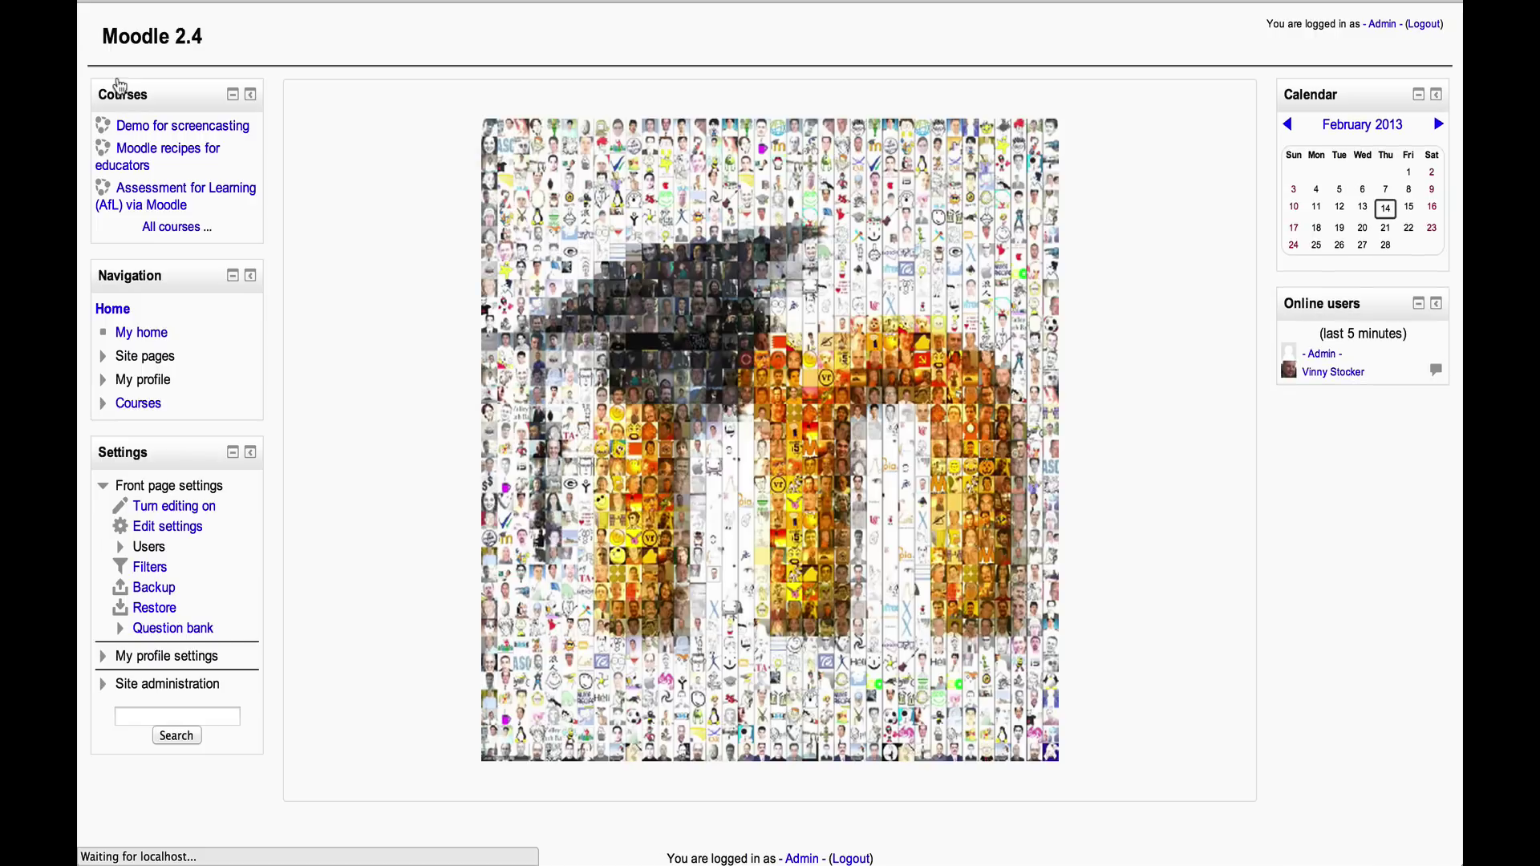
# Look at the repository management page under Site administration > Plugins, then go back to the front page
pyautogui.scroll(-2, 120, 313)
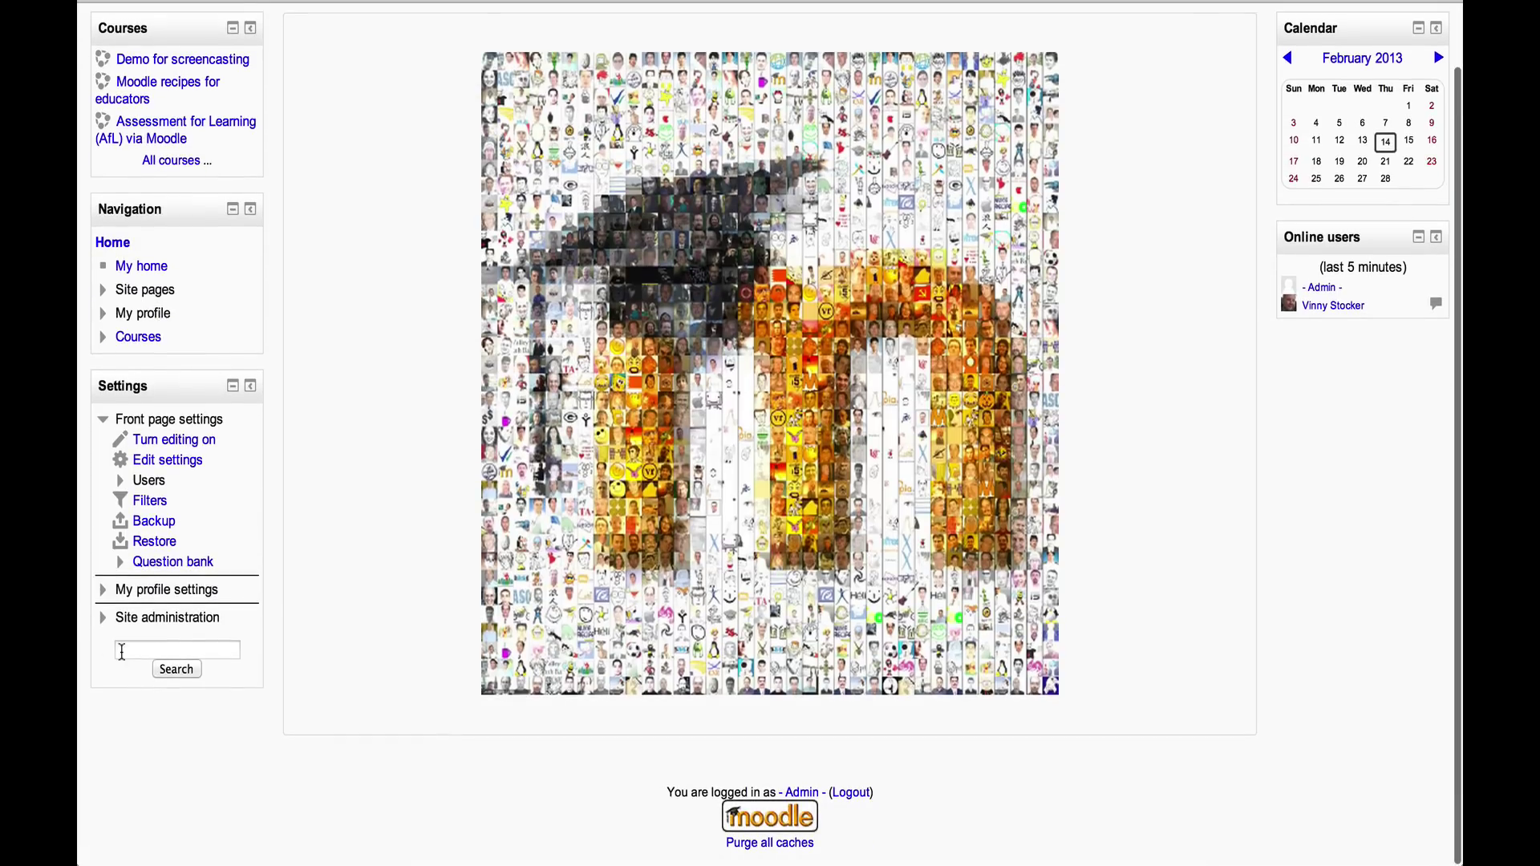
pyautogui.click(104, 618)
pyautogui.scroll(-5, 301, 616)
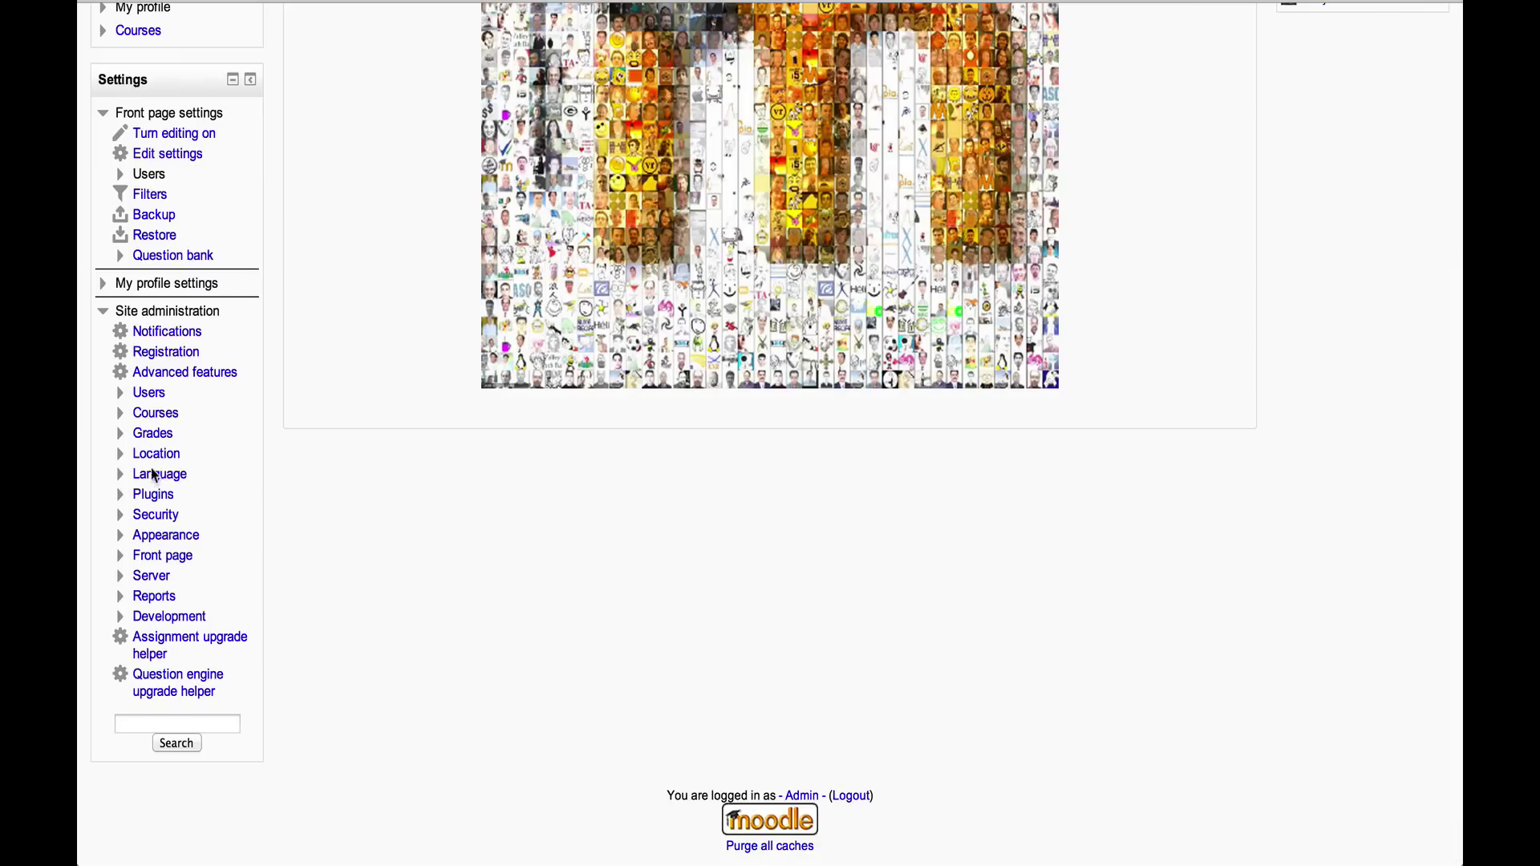
pyautogui.click(122, 495)
pyautogui.scroll(-3, 262, 480)
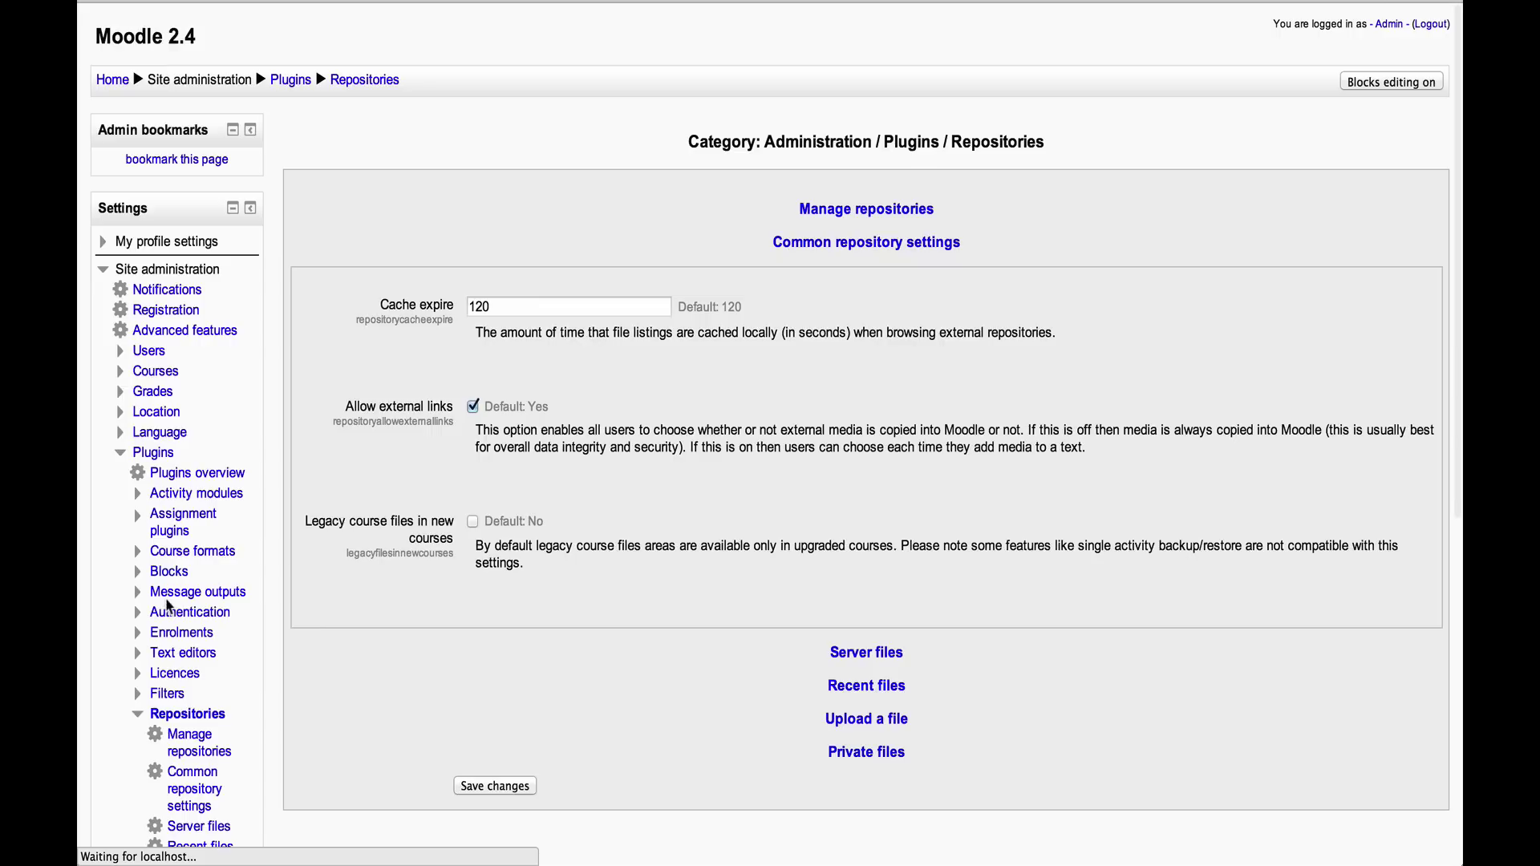
pyautogui.click(901, 210)
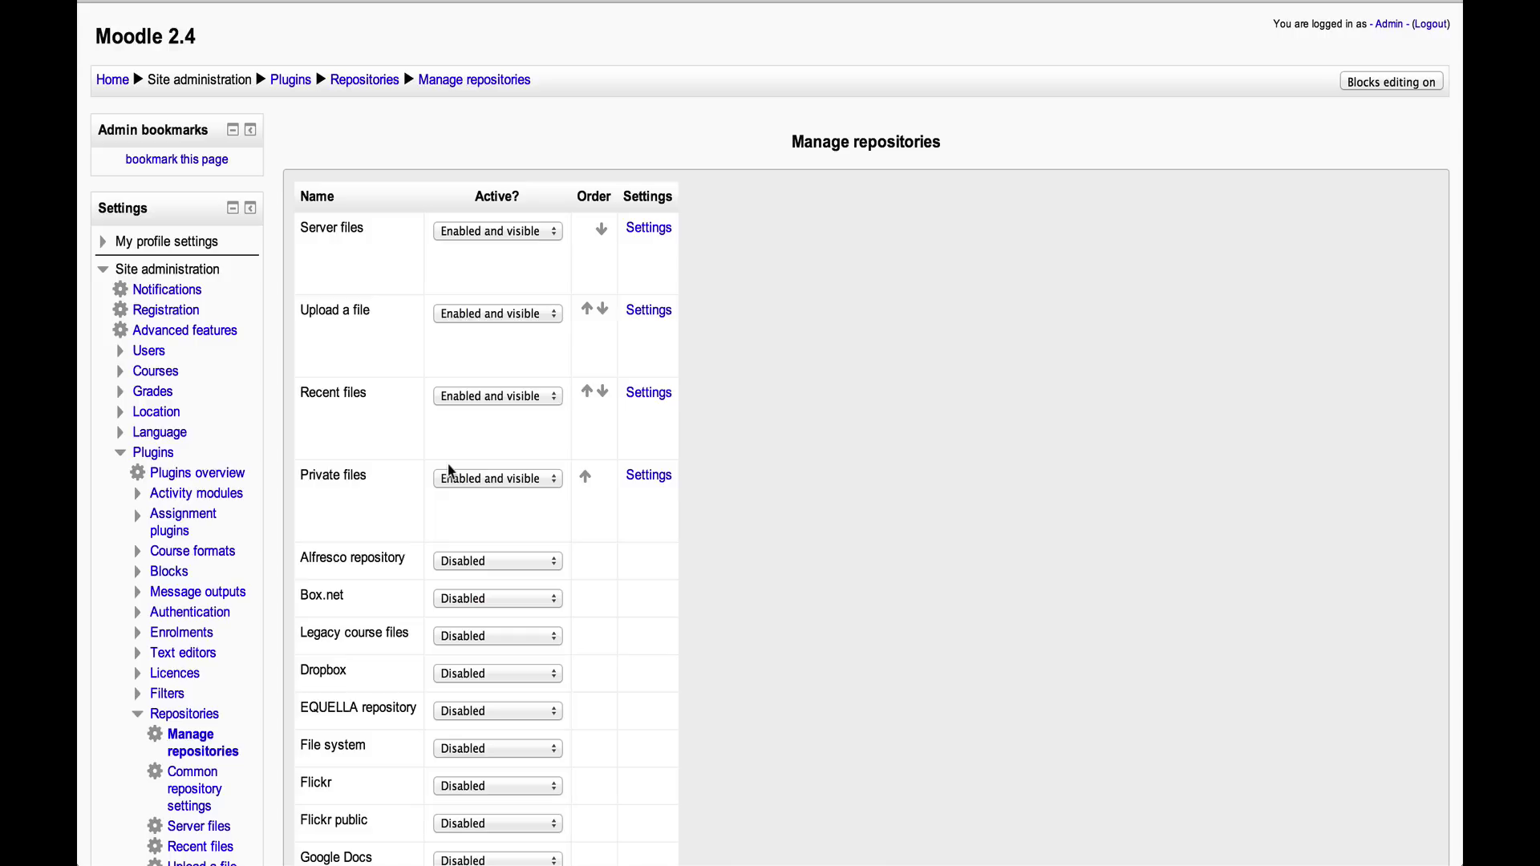
pyautogui.click(112, 80)
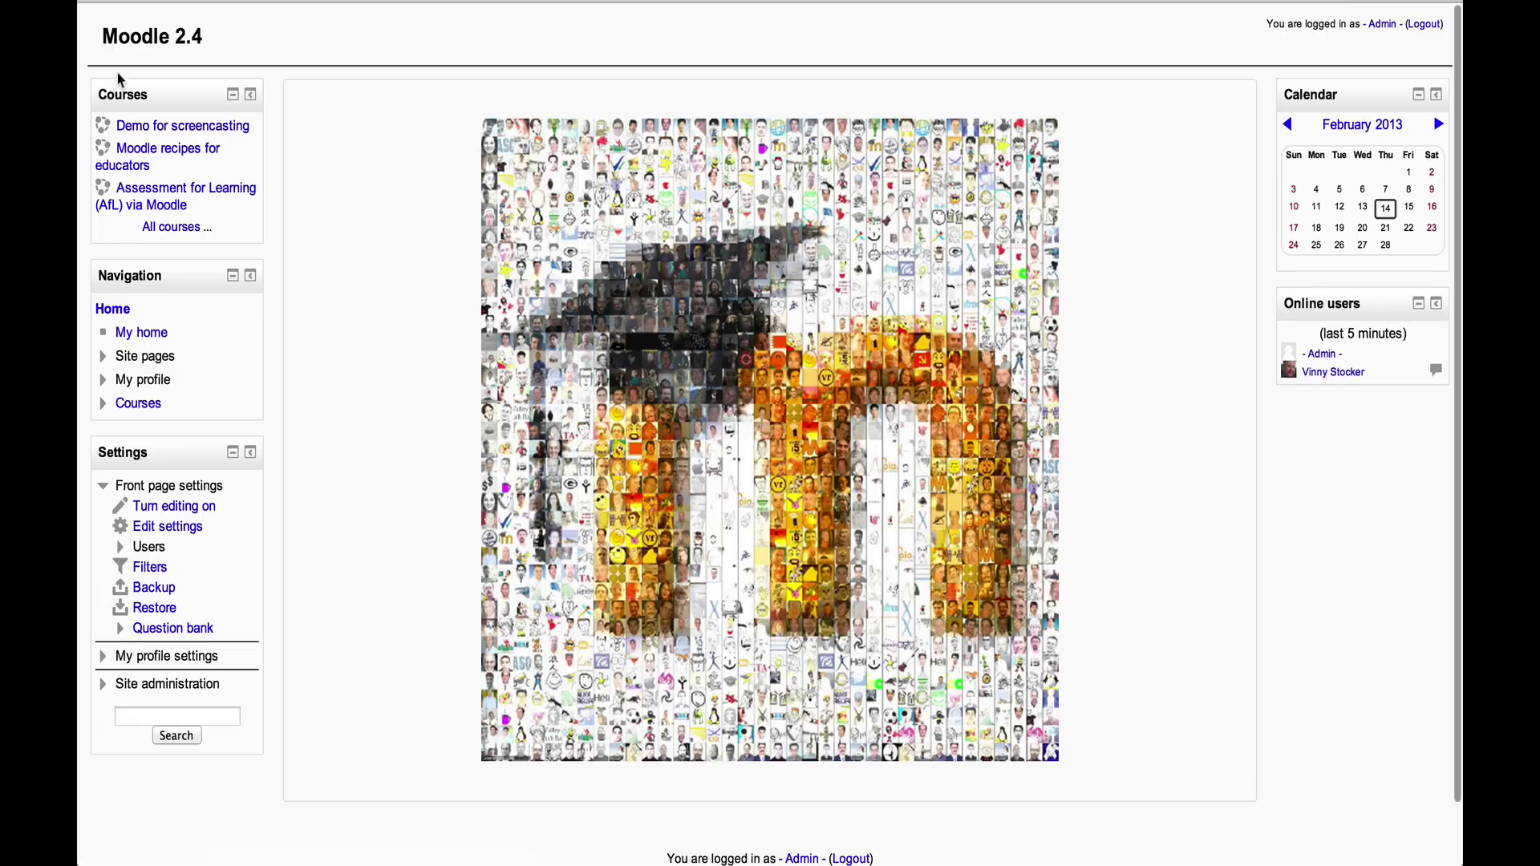
# From My home, open Manage my private files and bring up the File picker's upload form
pyautogui.click(151, 333)
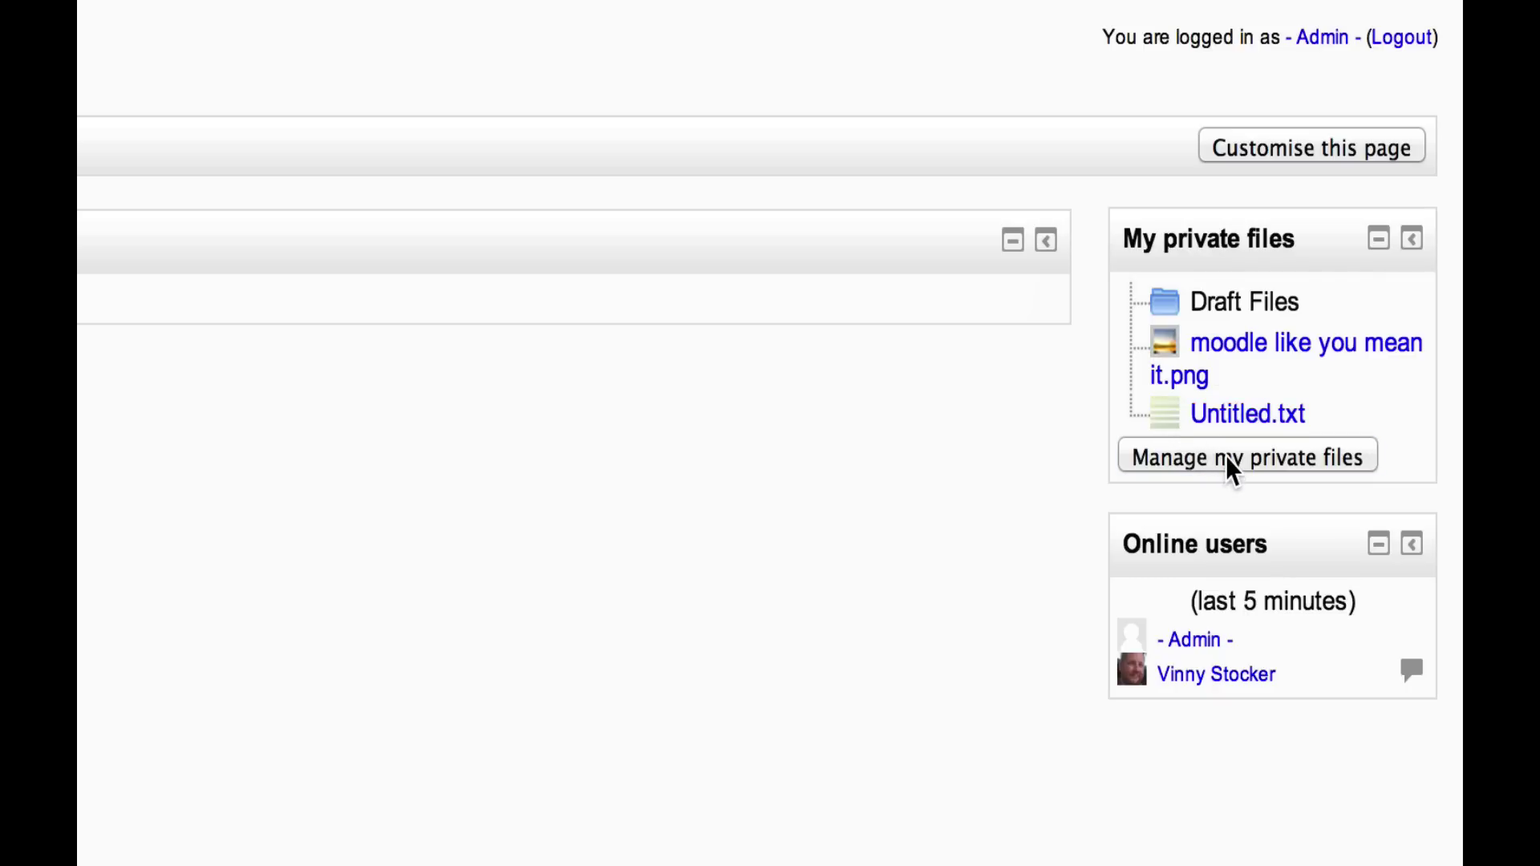
pyautogui.click(1227, 459)
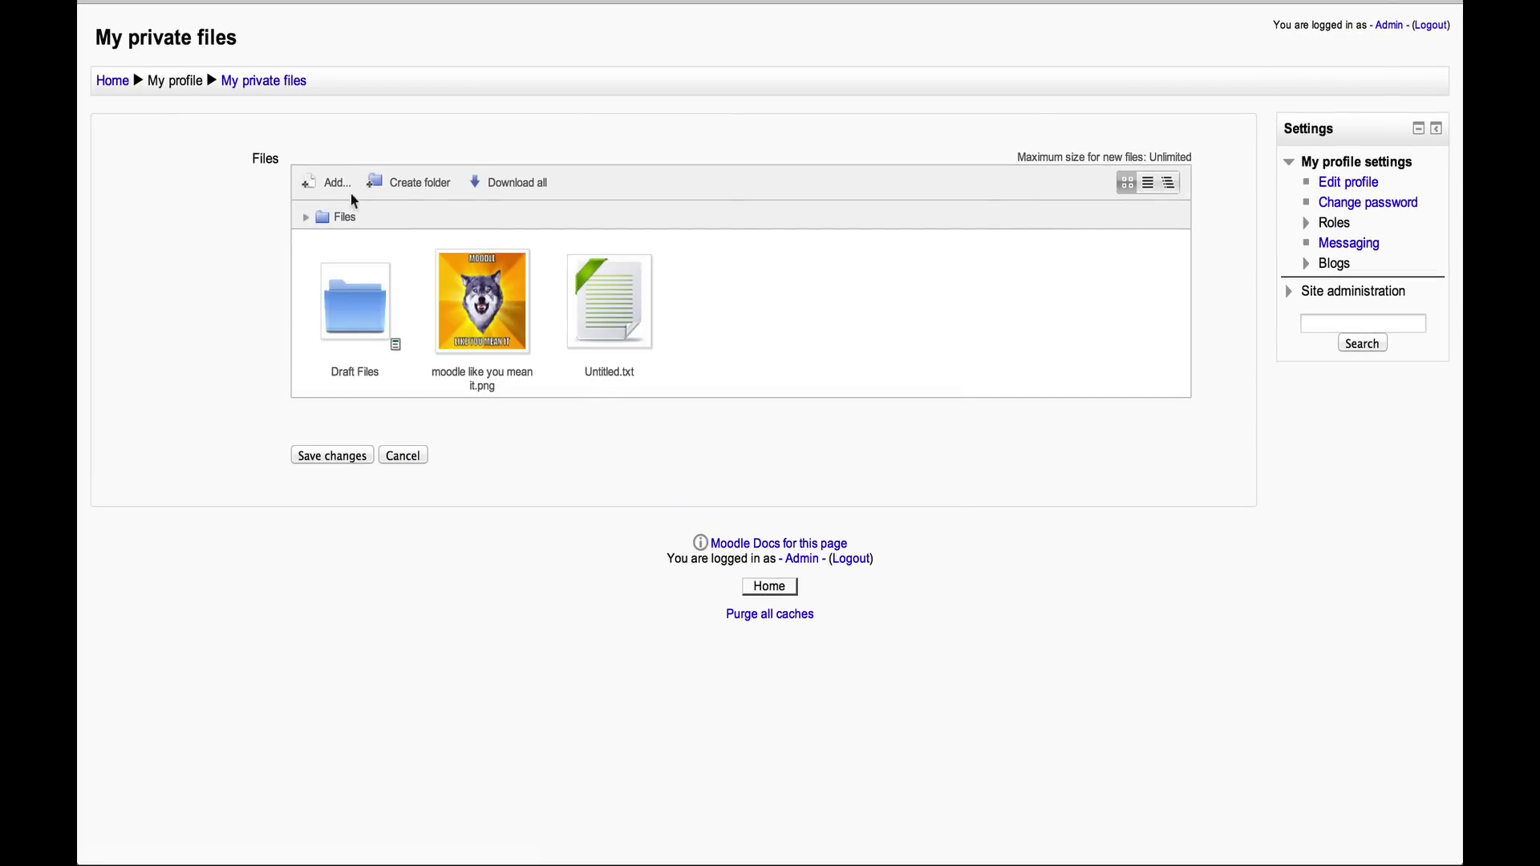
pyautogui.click(327, 183)
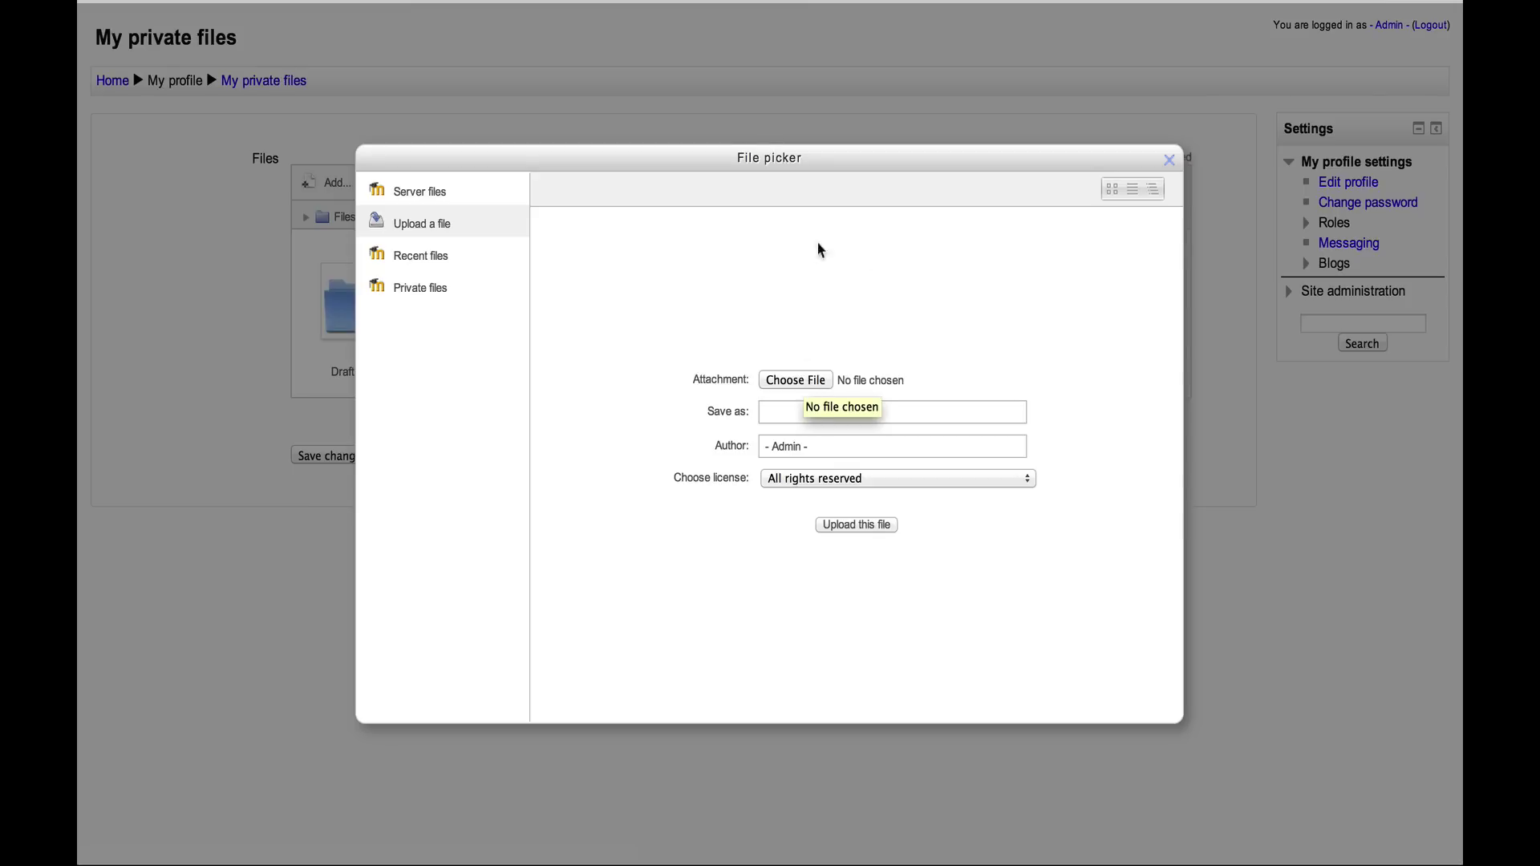
# Check the licence choices, keep All rights reserved, and close the File picker
pyautogui.click(810, 479)
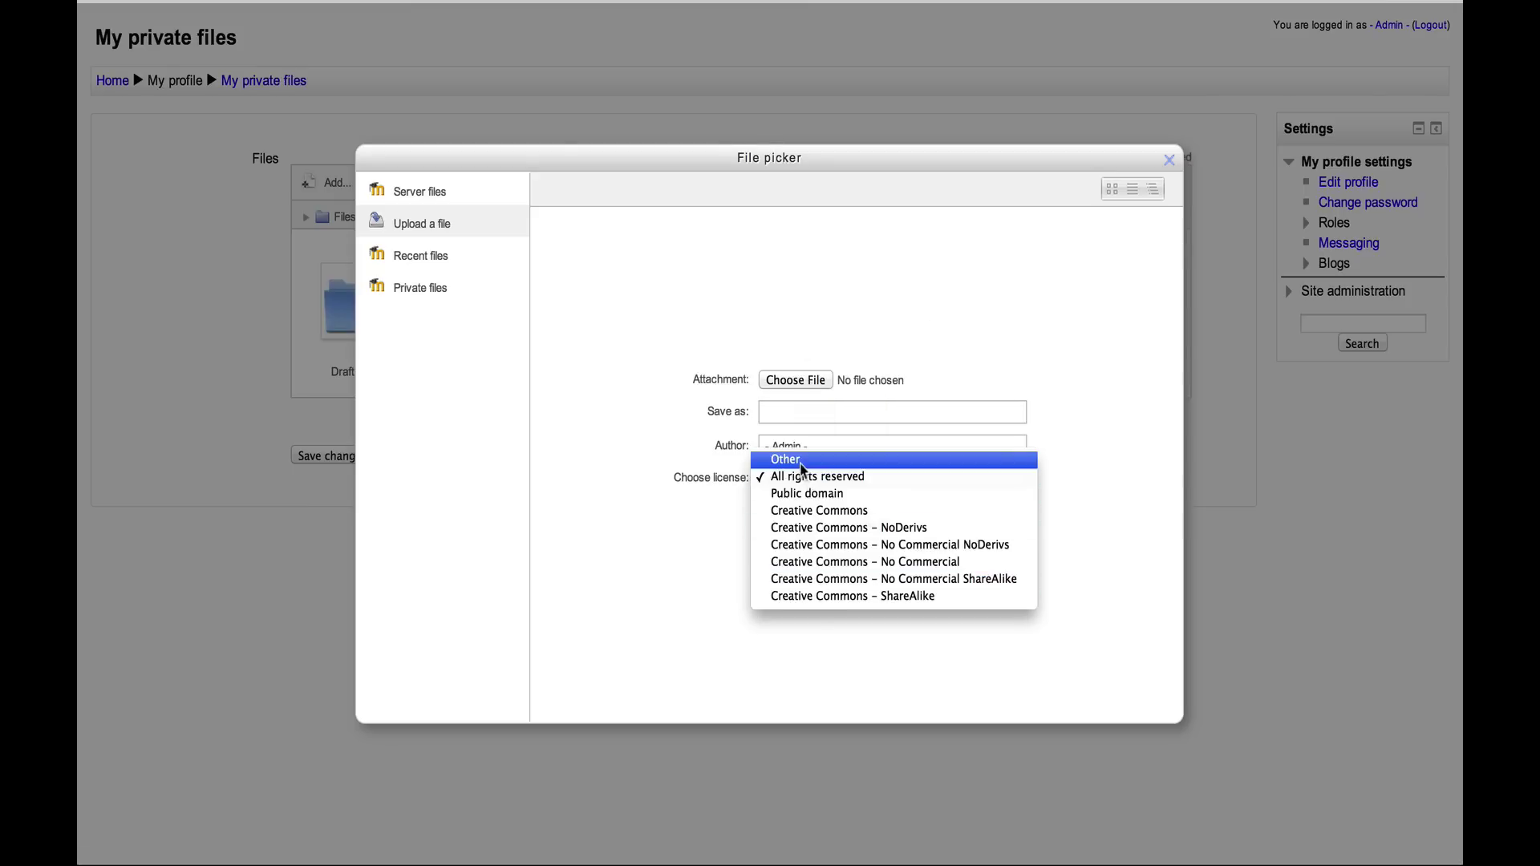
pyautogui.click(851, 479)
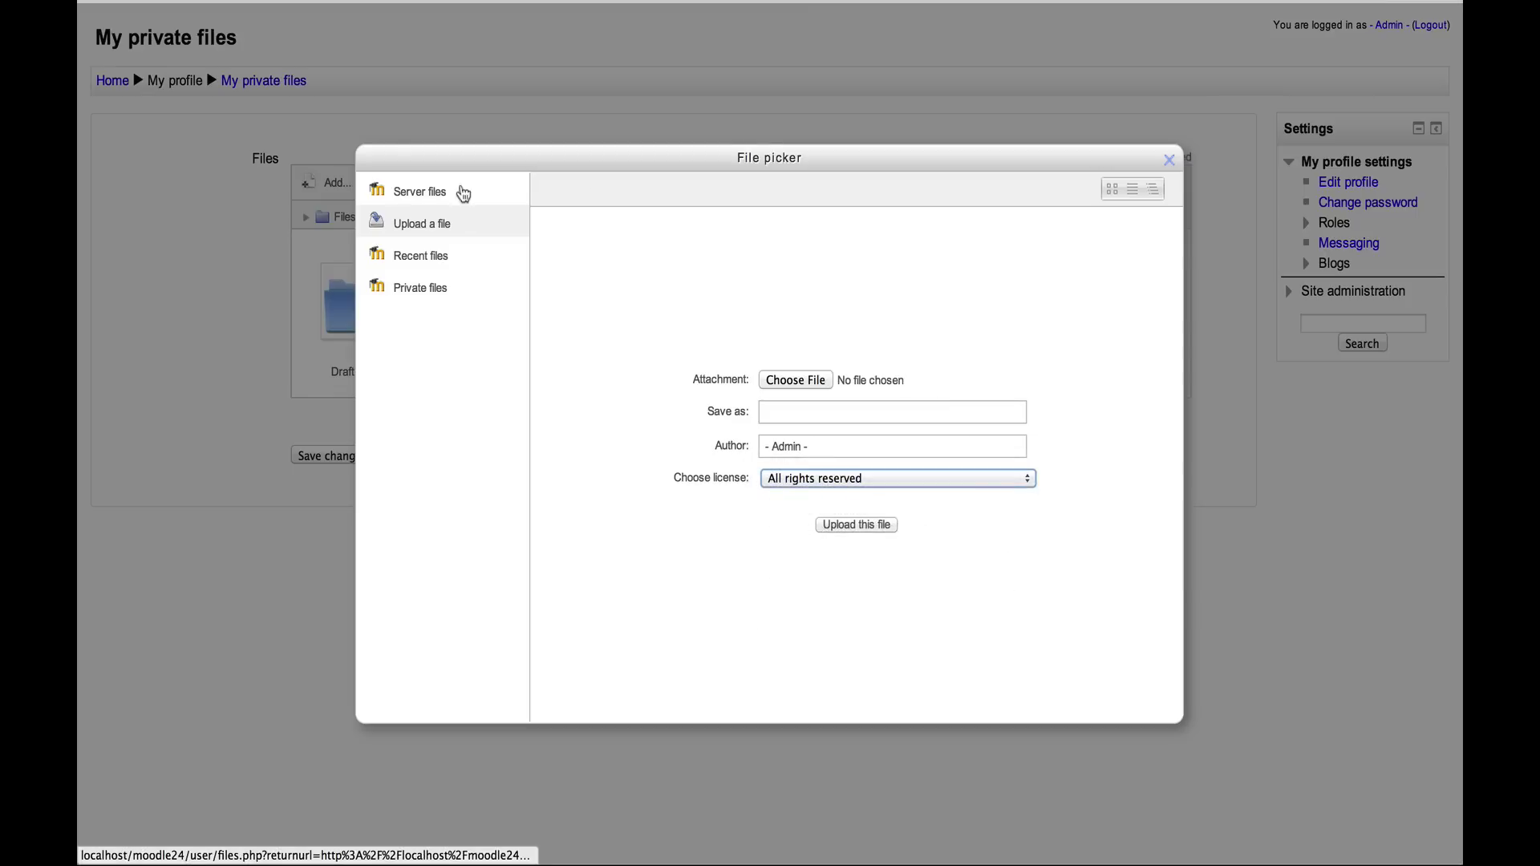
pyautogui.click(1170, 161)
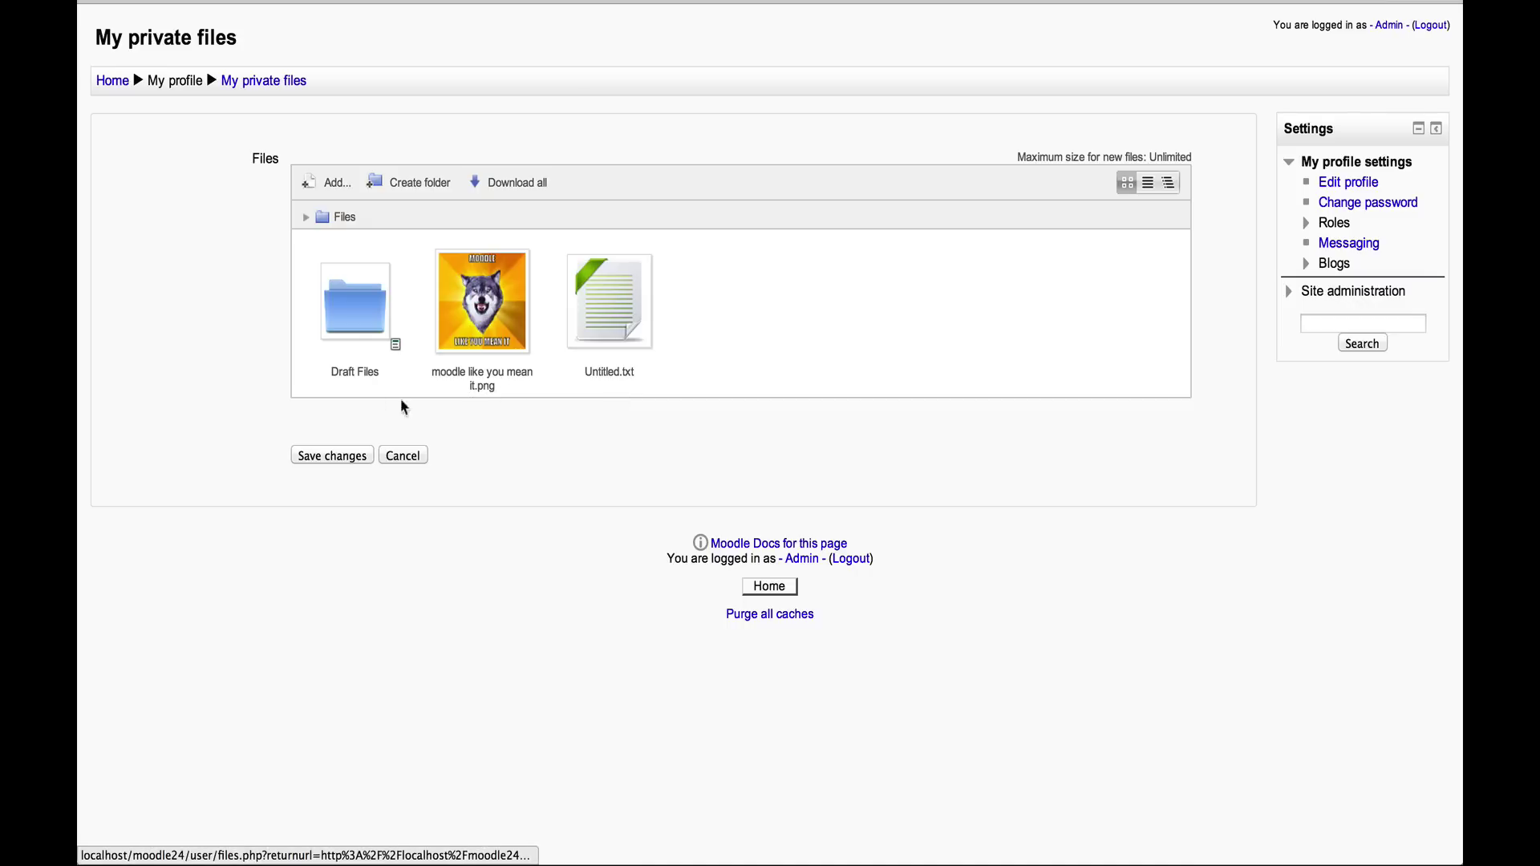
# Inspect the Draft Files and Untitled.txt details, then close both without changes
pyautogui.click(396, 347)
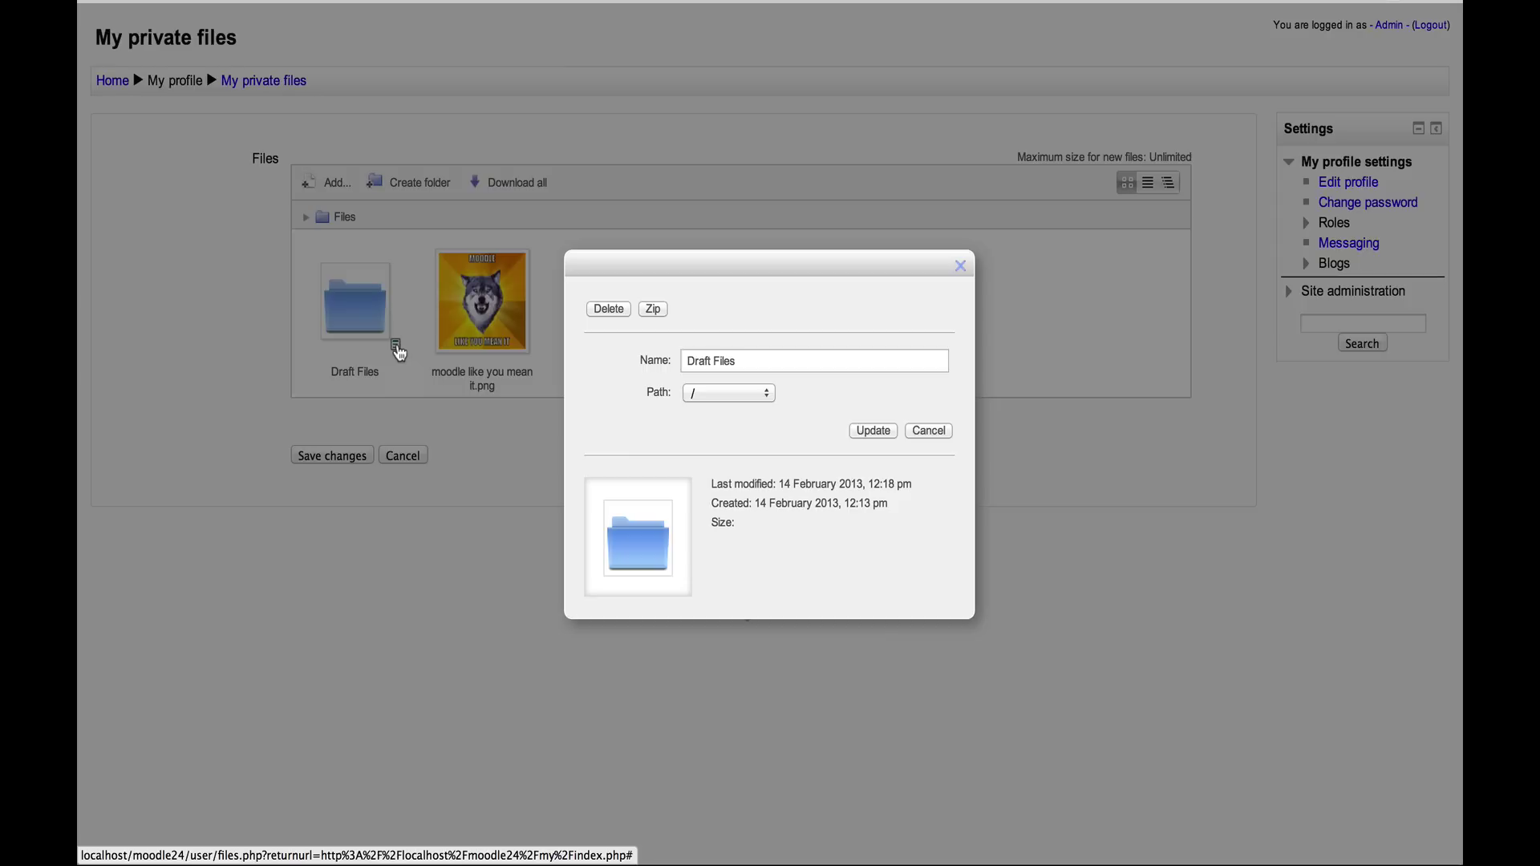
pyautogui.click(962, 269)
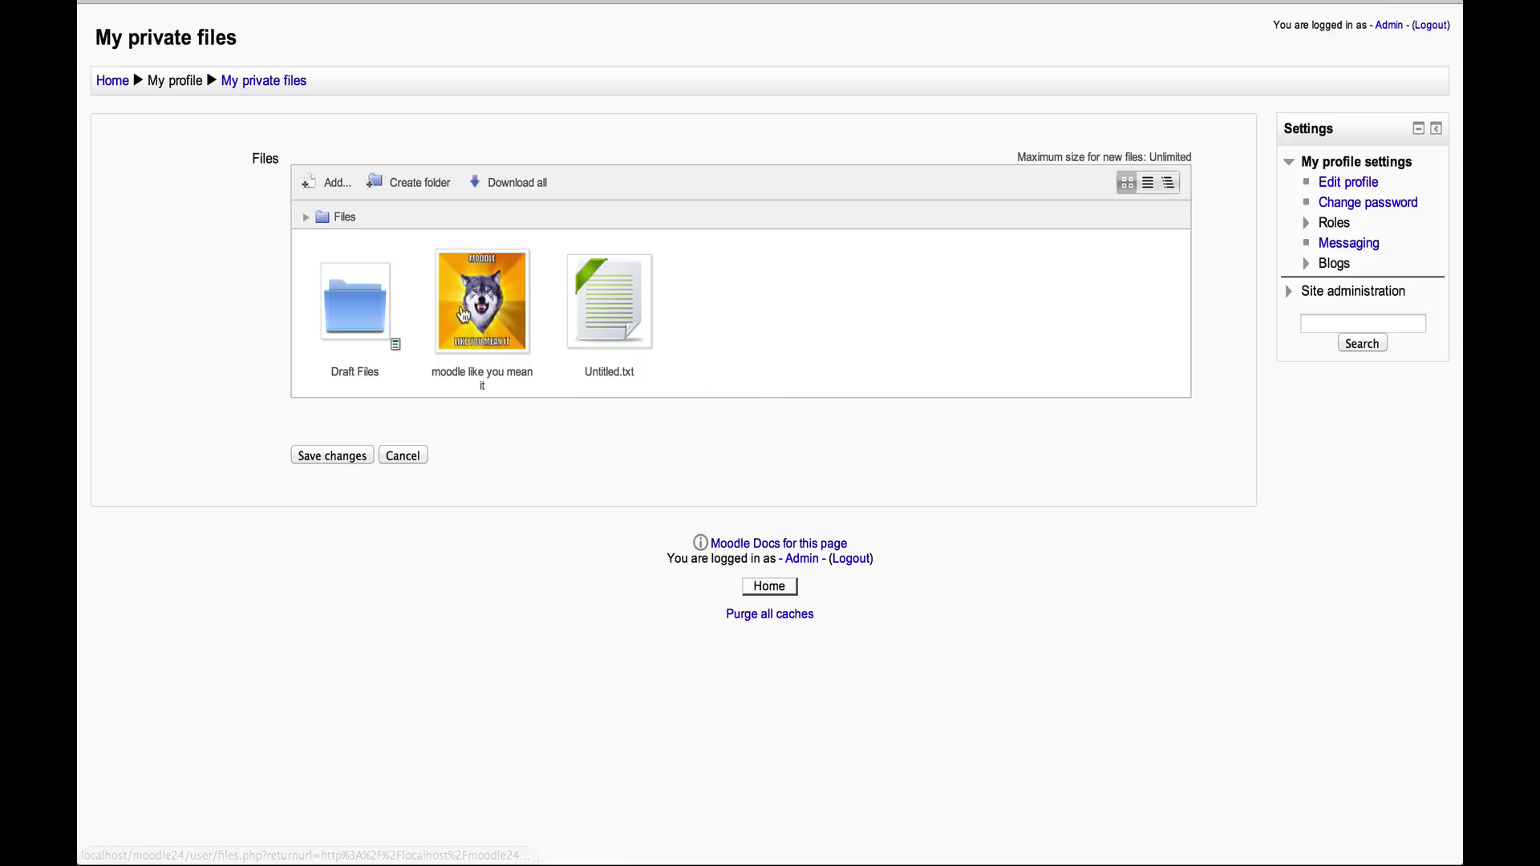
pyautogui.click(631, 313)
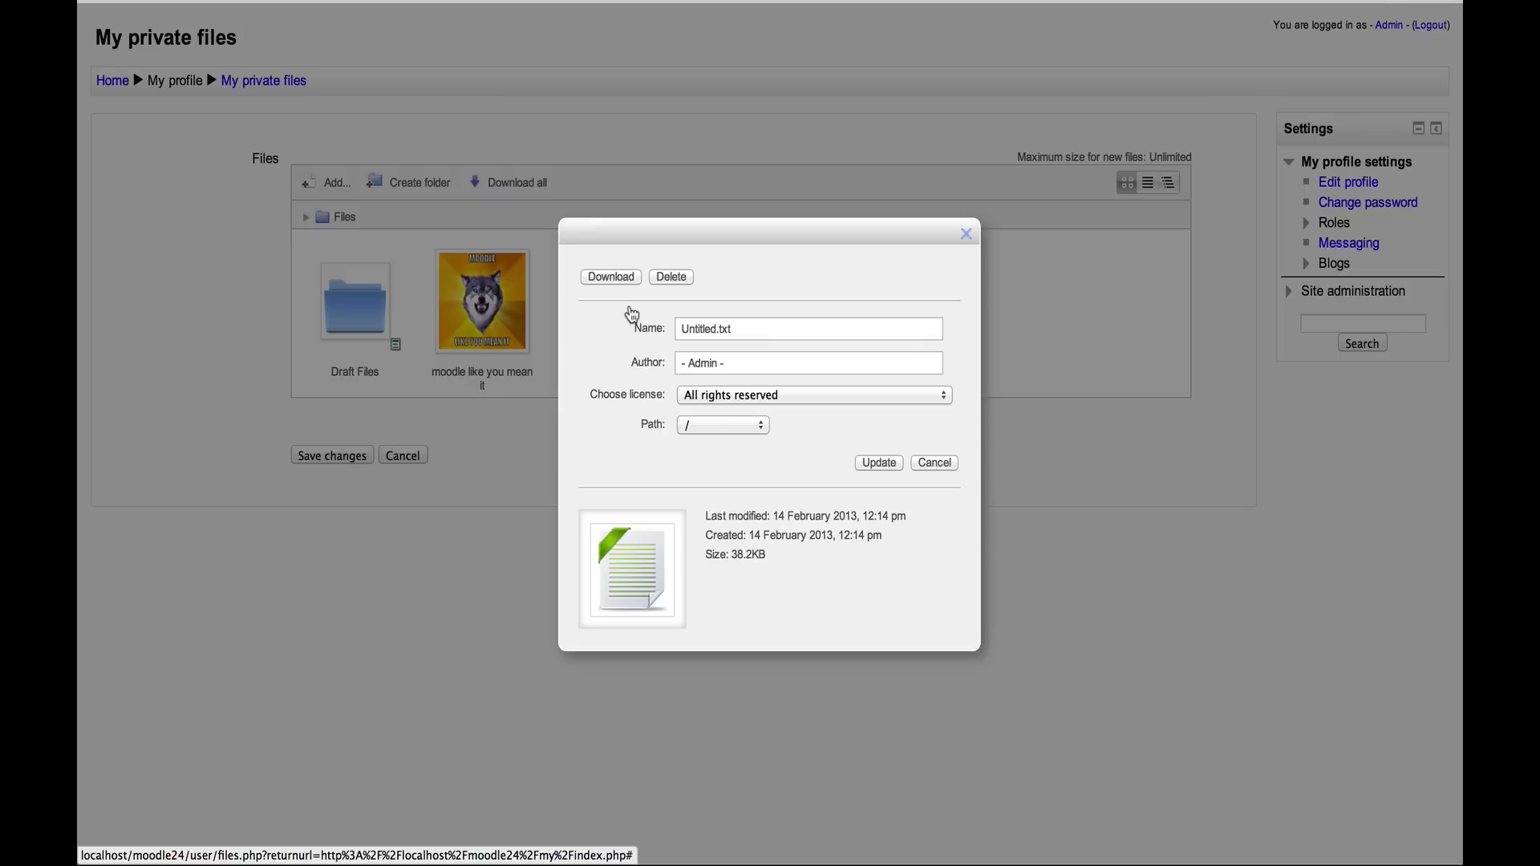
pyautogui.click(708, 330)
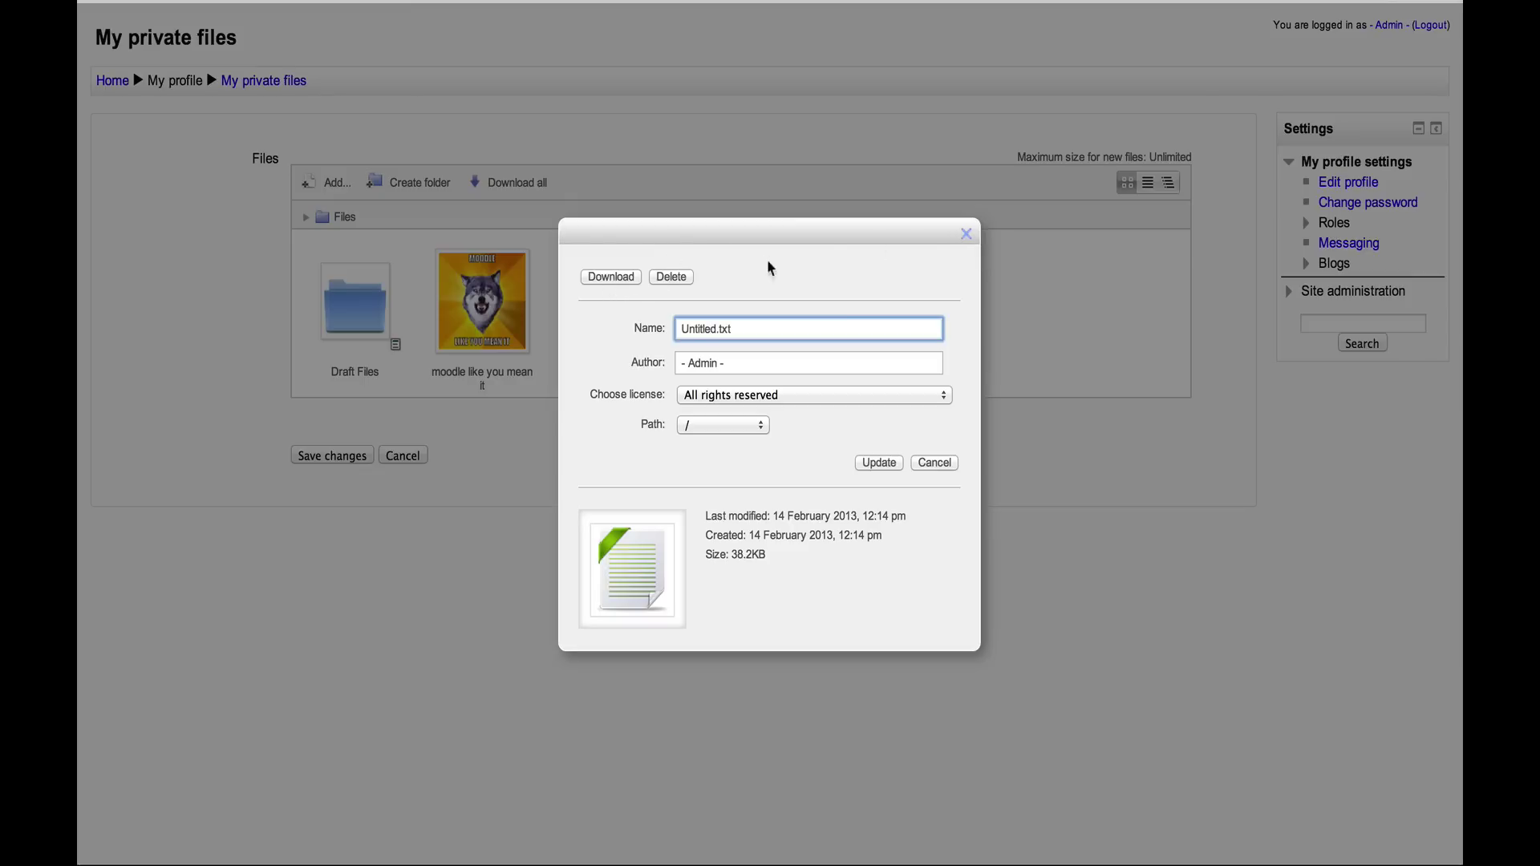
pyautogui.click(966, 238)
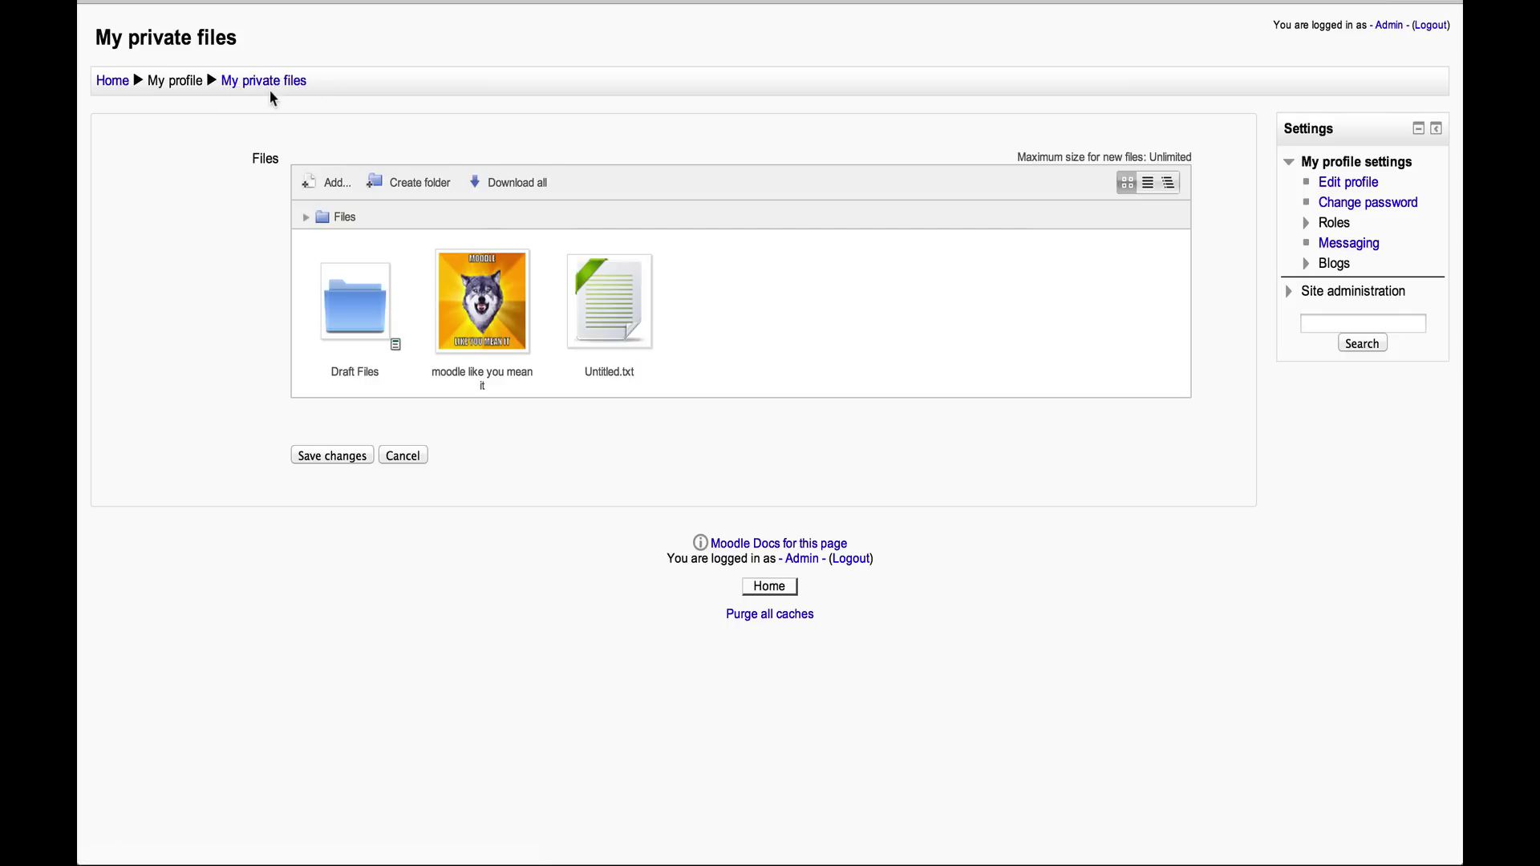
pyautogui.click(334, 185)
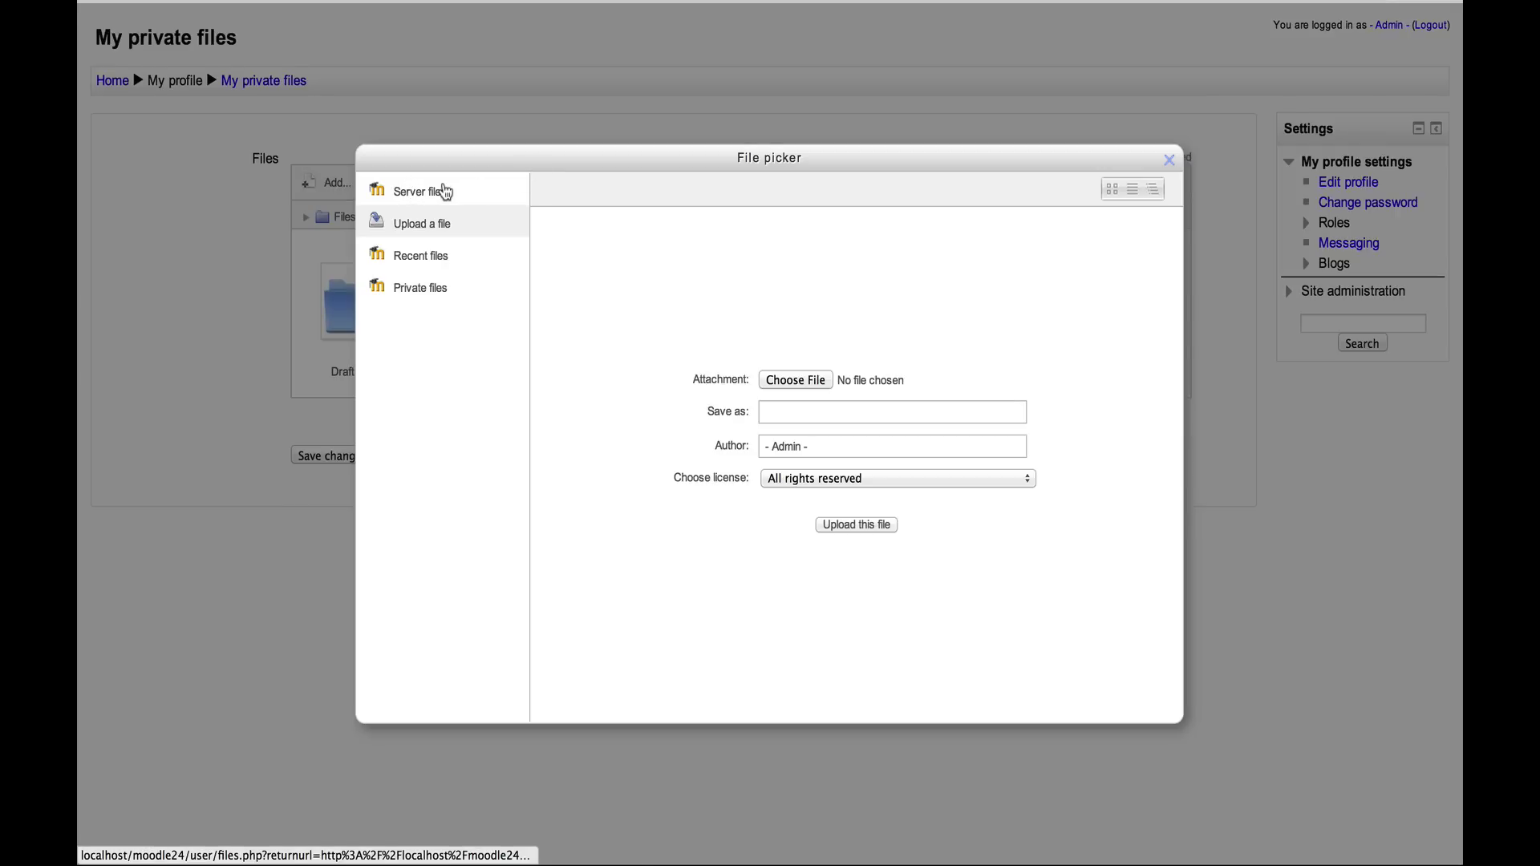
pyautogui.click(415, 193)
pyautogui.click(434, 258)
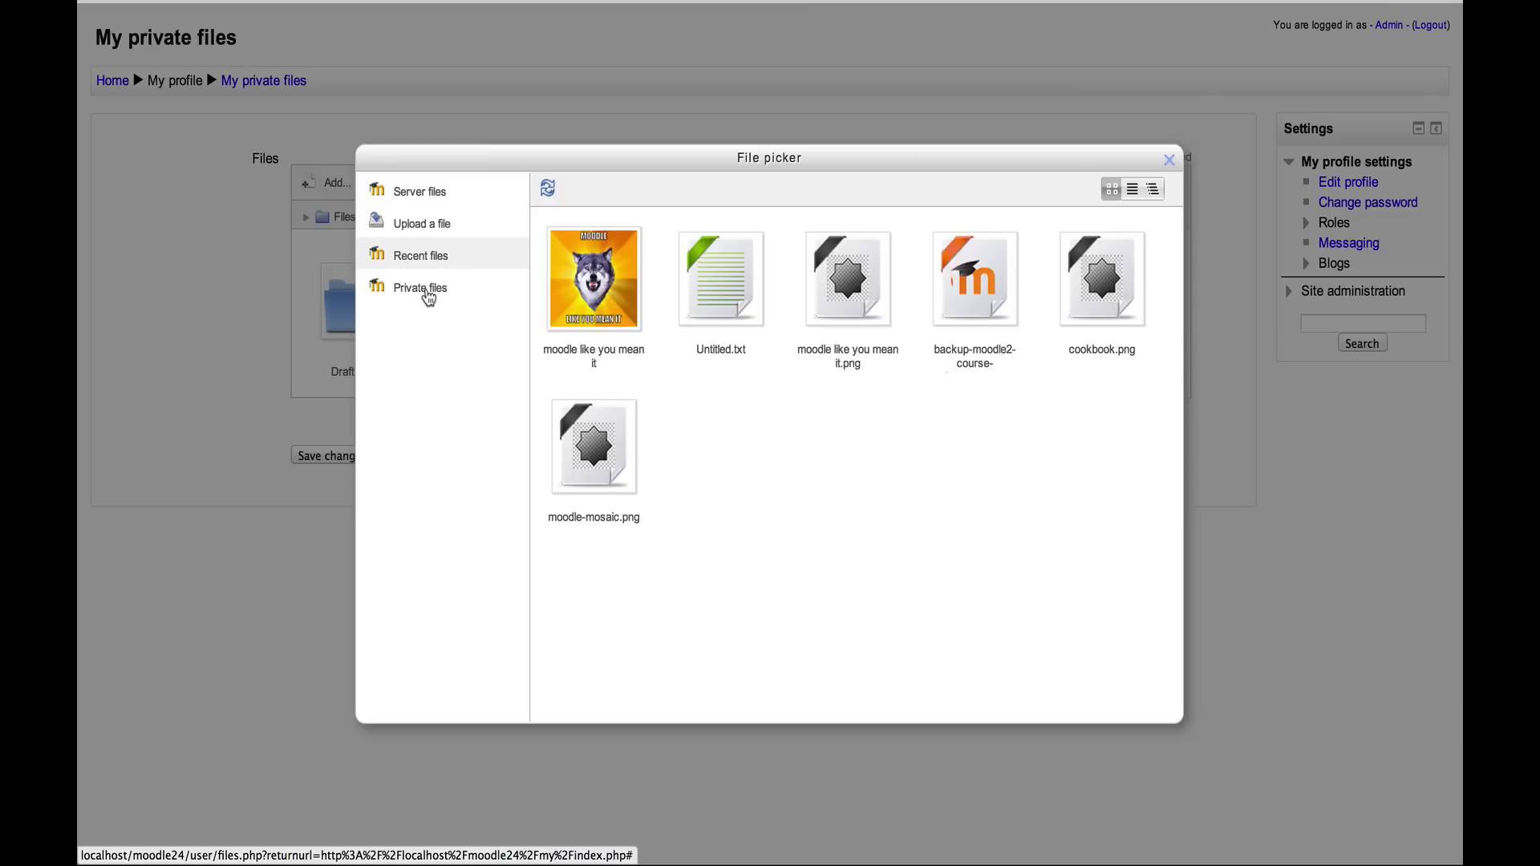
pyautogui.click(423, 290)
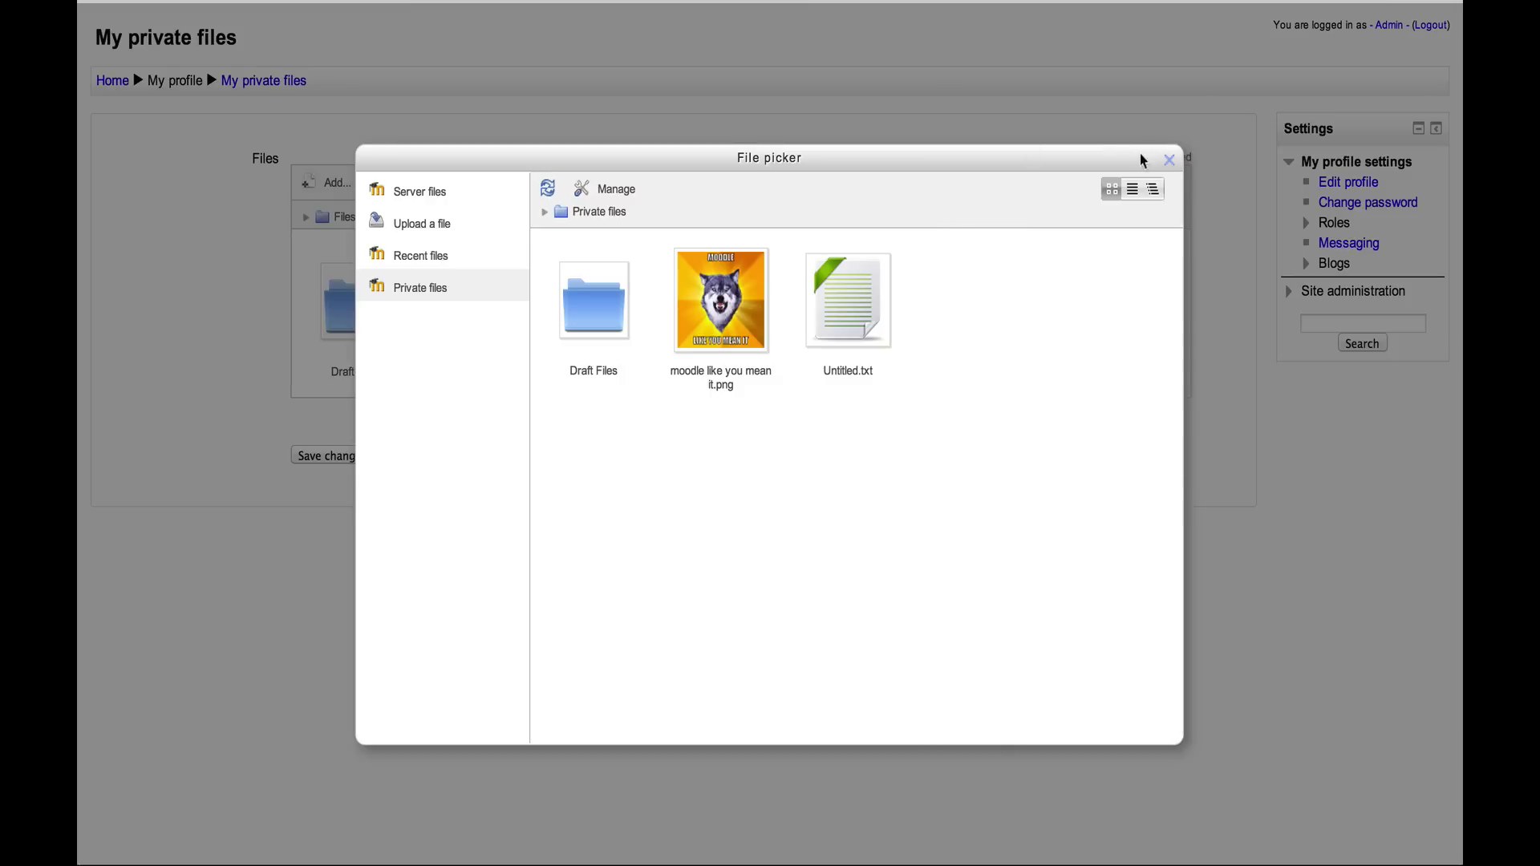
pyautogui.click(1170, 163)
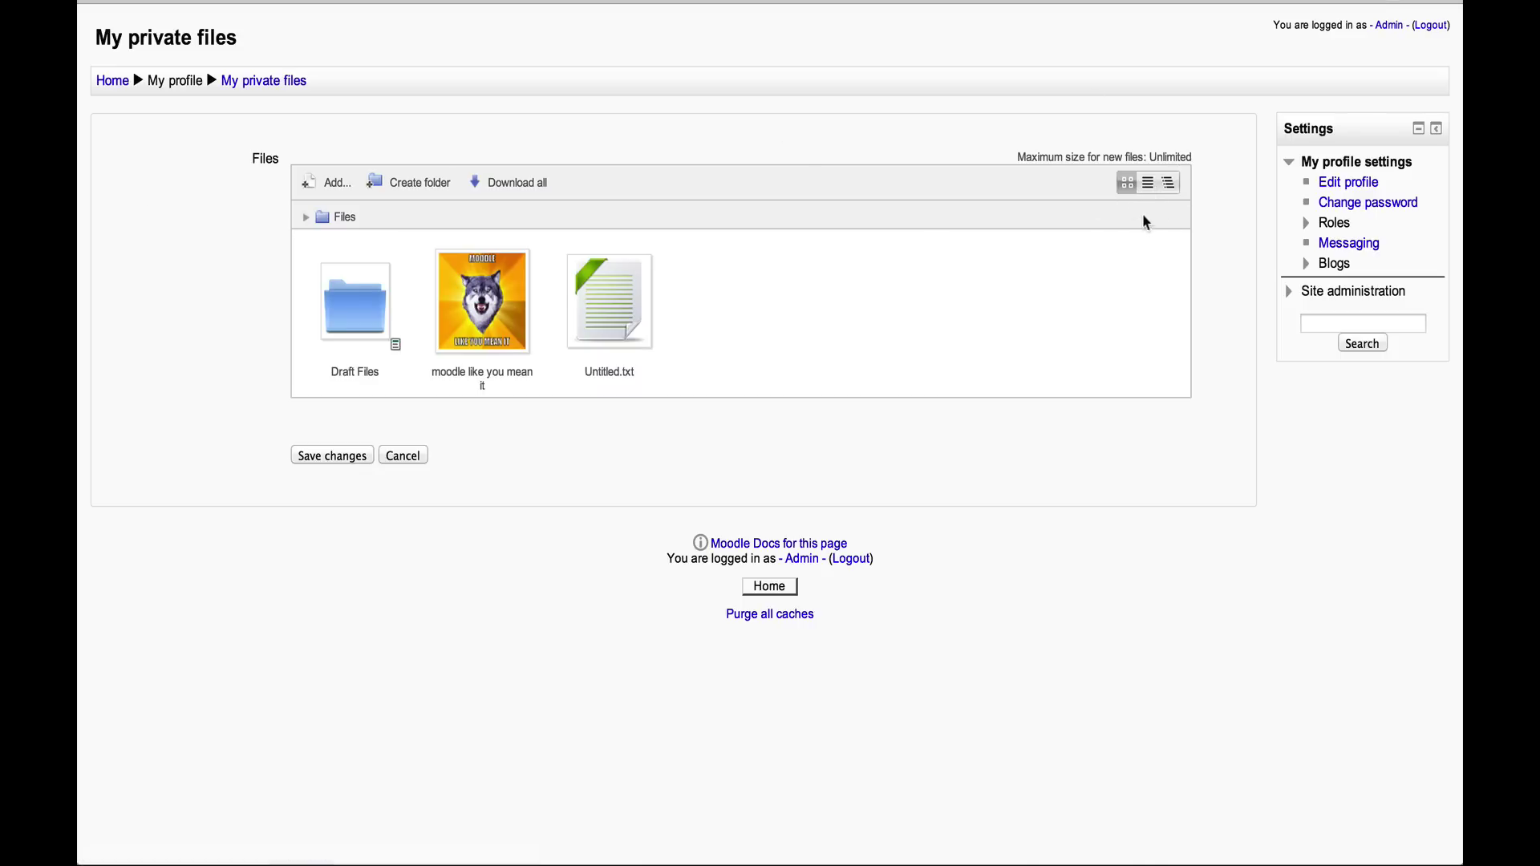
pyautogui.click(1148, 183)
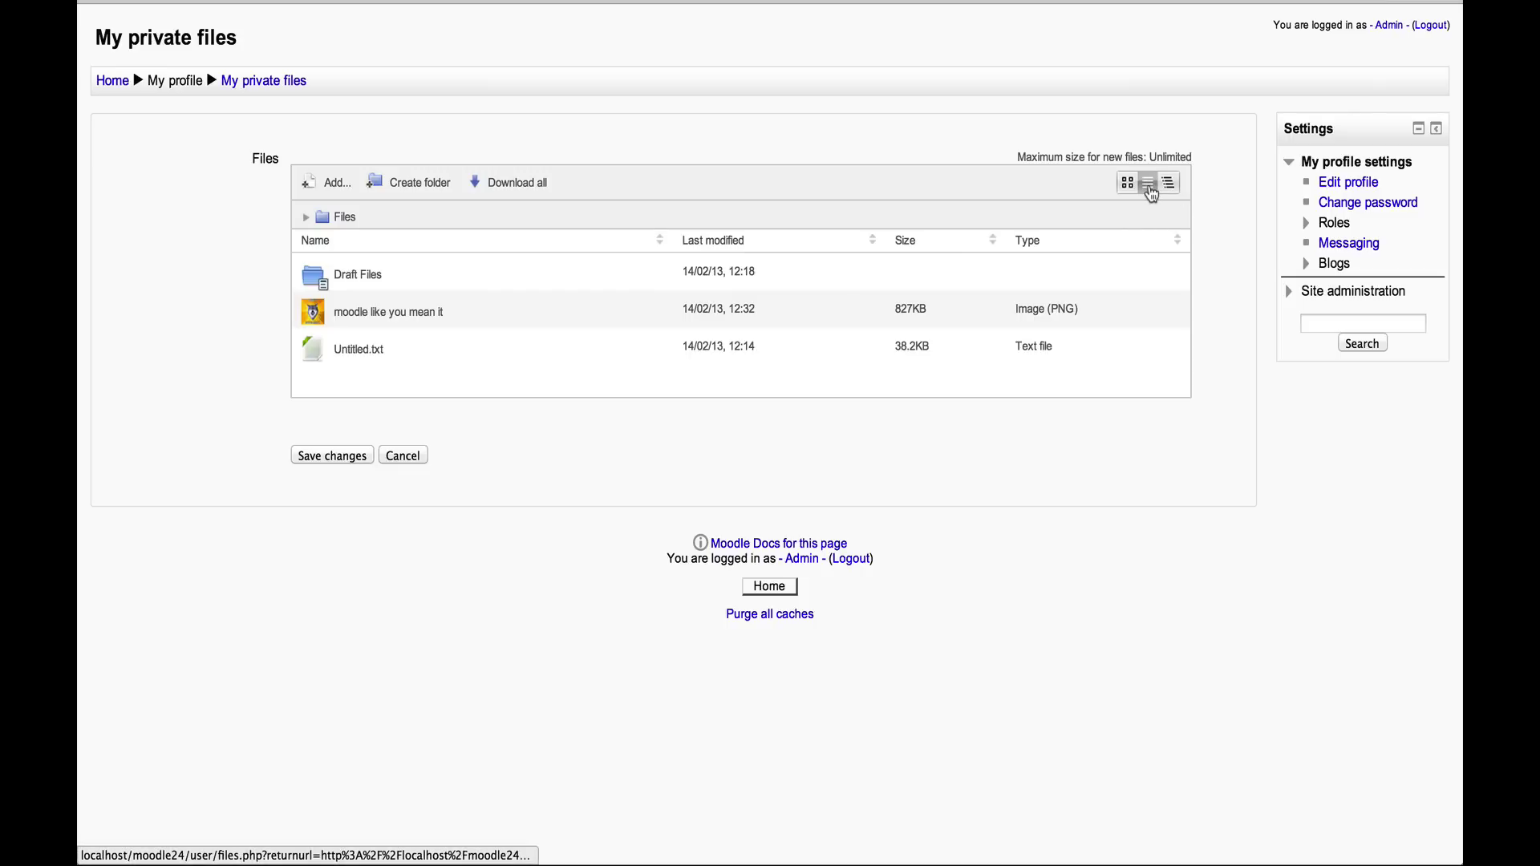
pyautogui.click(1169, 183)
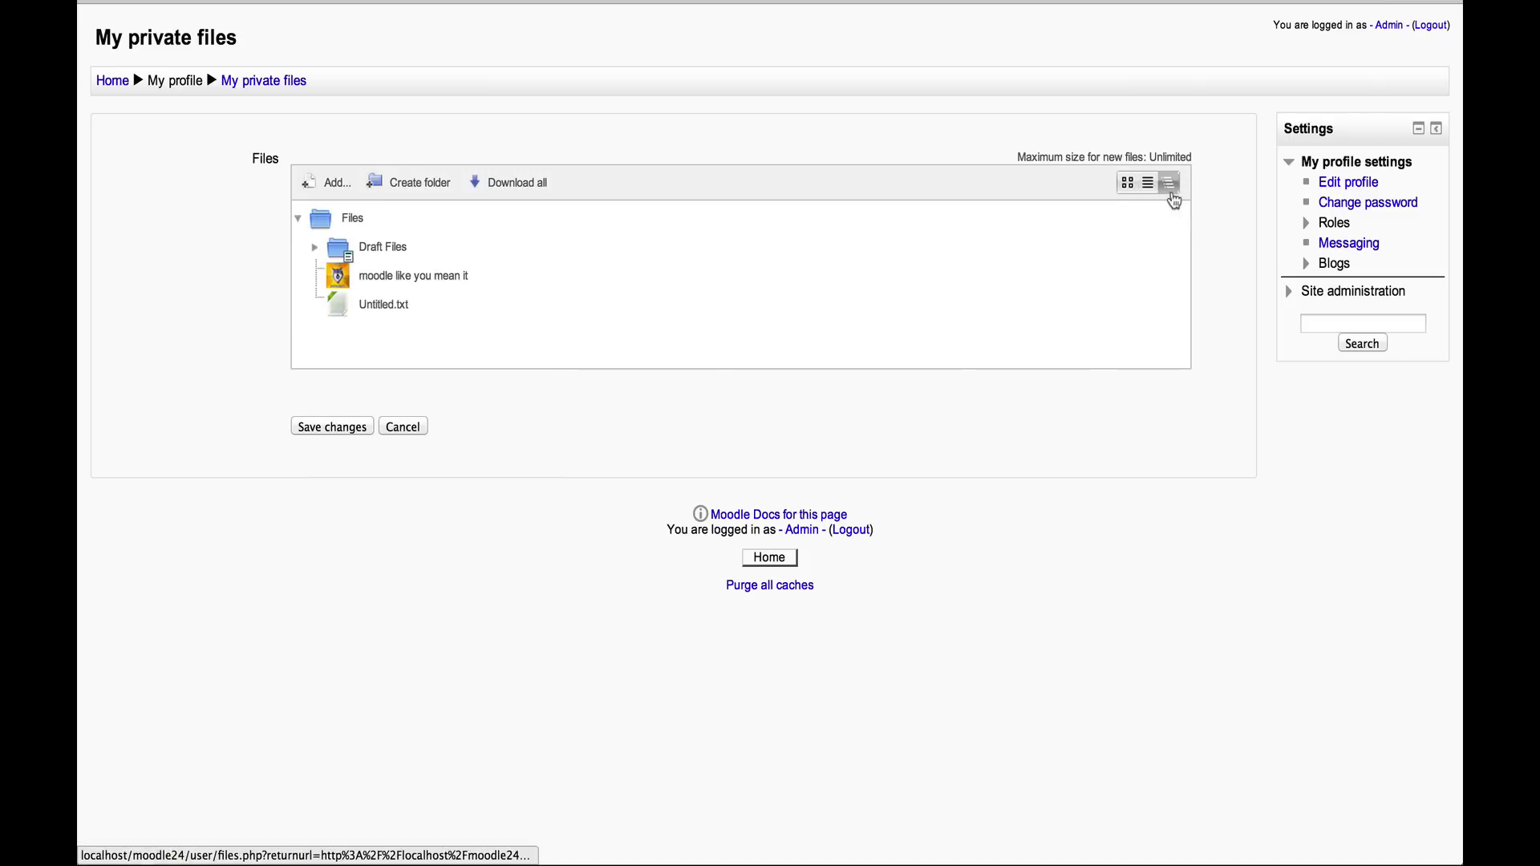
pyautogui.click(1129, 184)
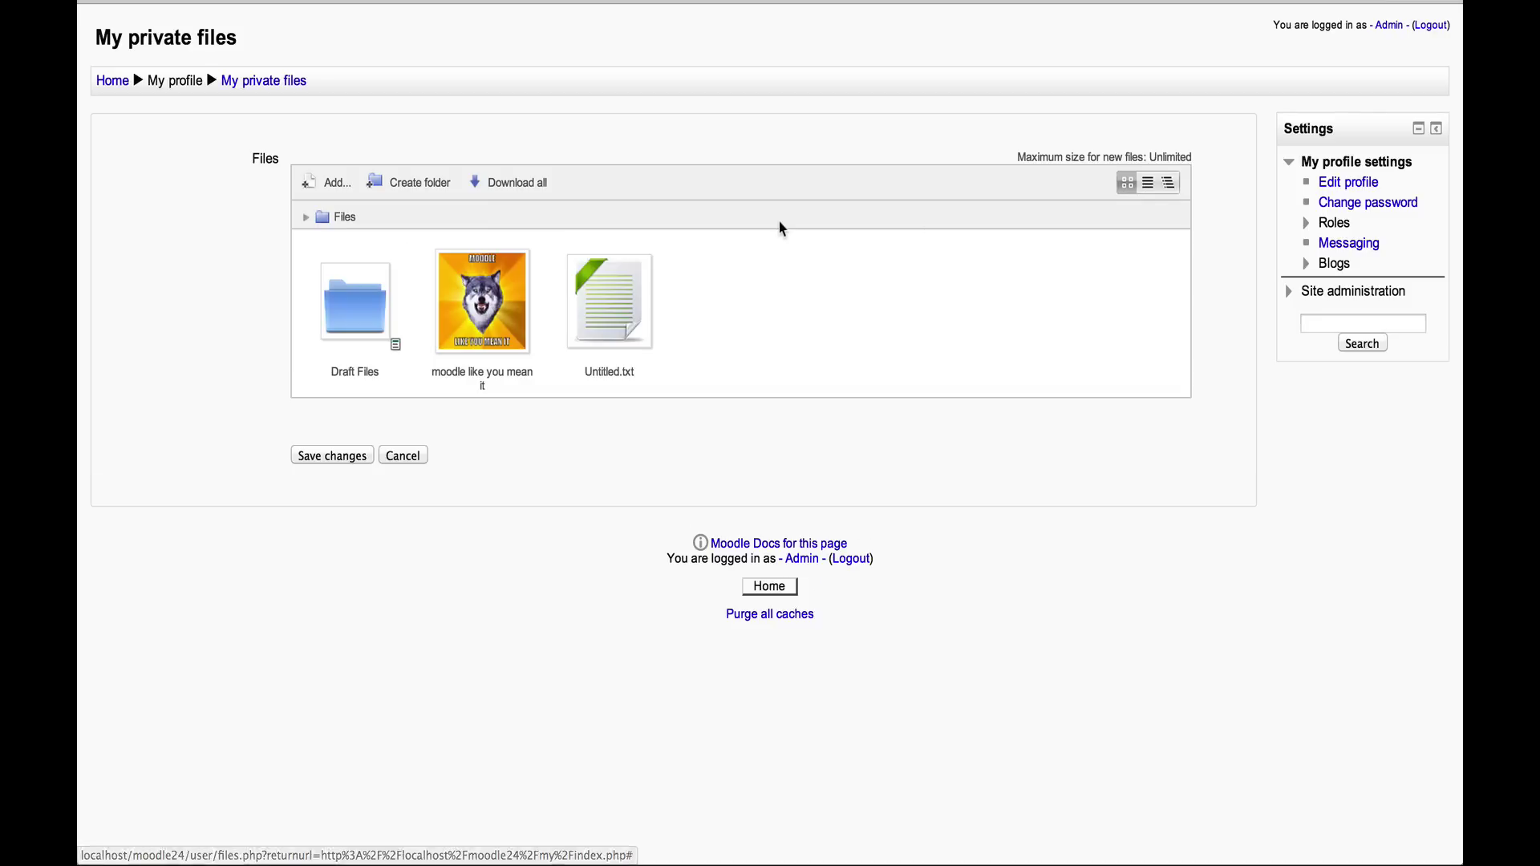